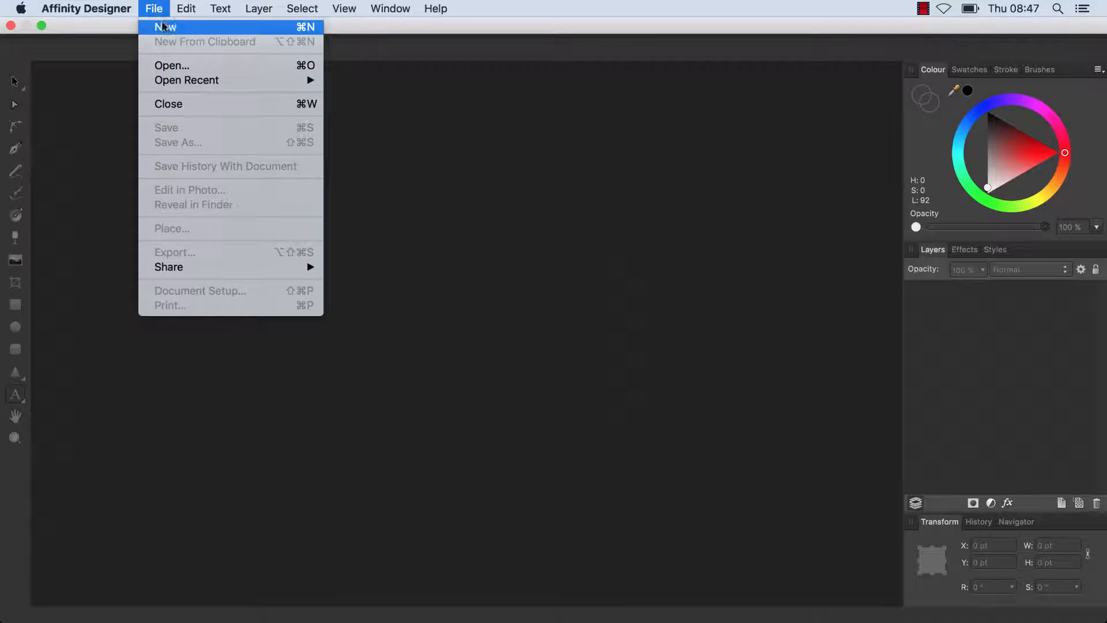
Create a new Print (Press-Ready) document with the Ledger (ANSI B) page preset.
{"action": "left_click", "coordinate": [220, 30]}
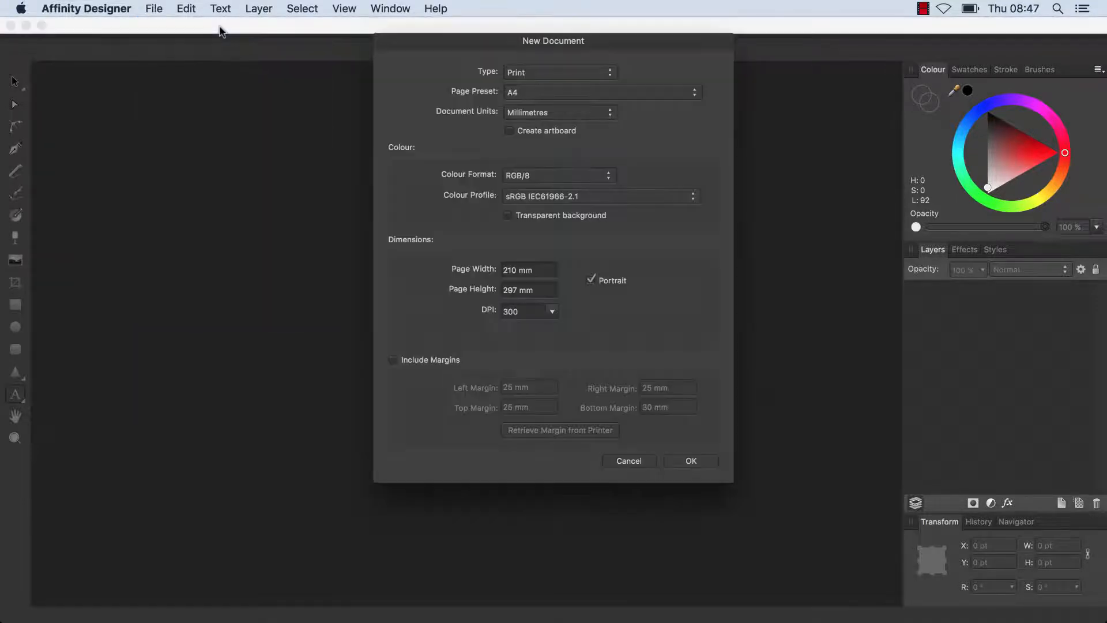
{"action": "left_click", "coordinate": [536, 79]}
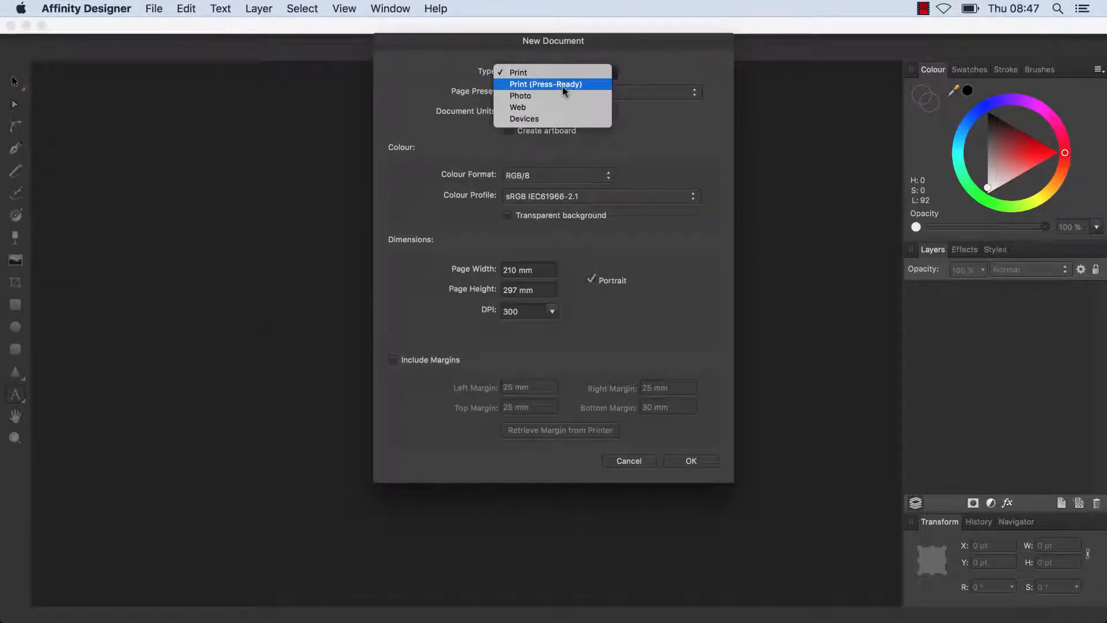
{"action": "left_click", "coordinate": [562, 85]}
{"action": "left_click", "coordinate": [545, 92]}
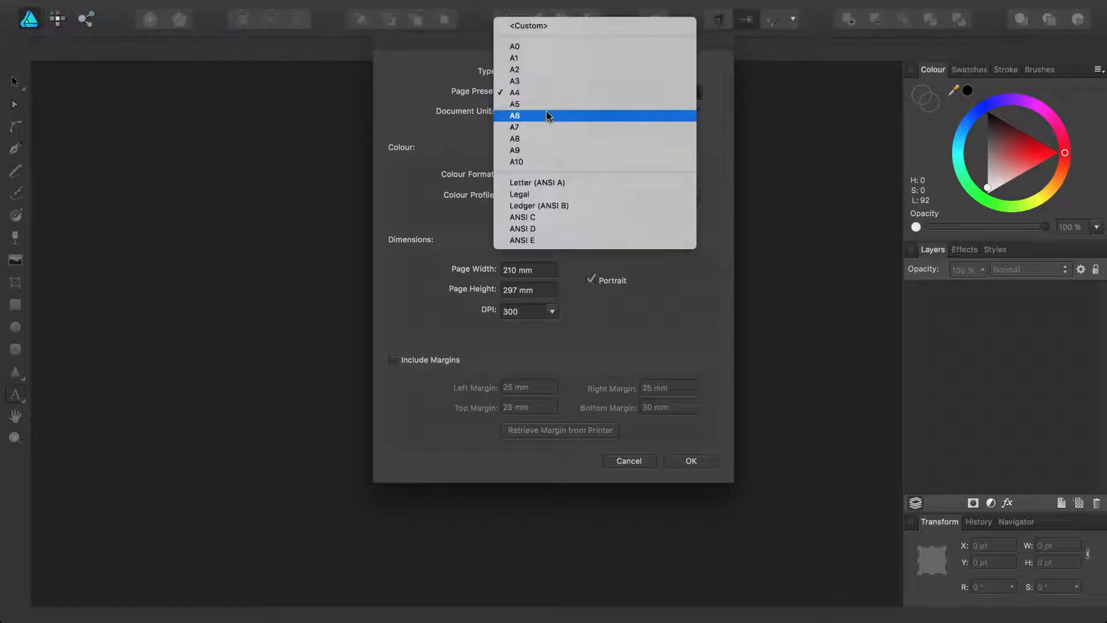
{"action": "left_click", "coordinate": [563, 206]}
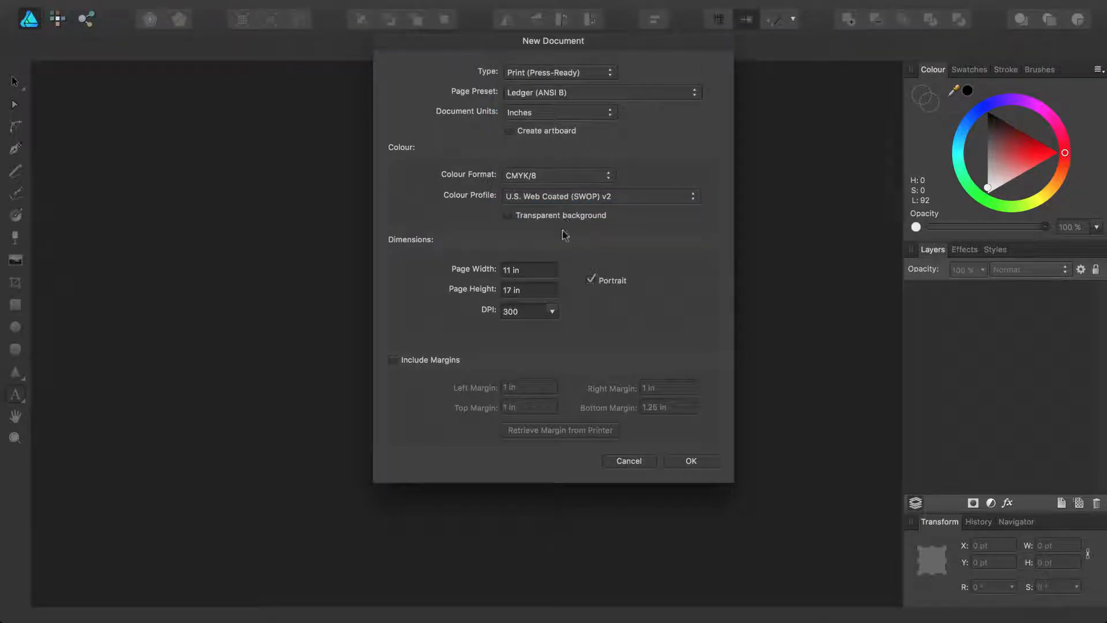
{"action": "left_click", "coordinate": [691, 461]}
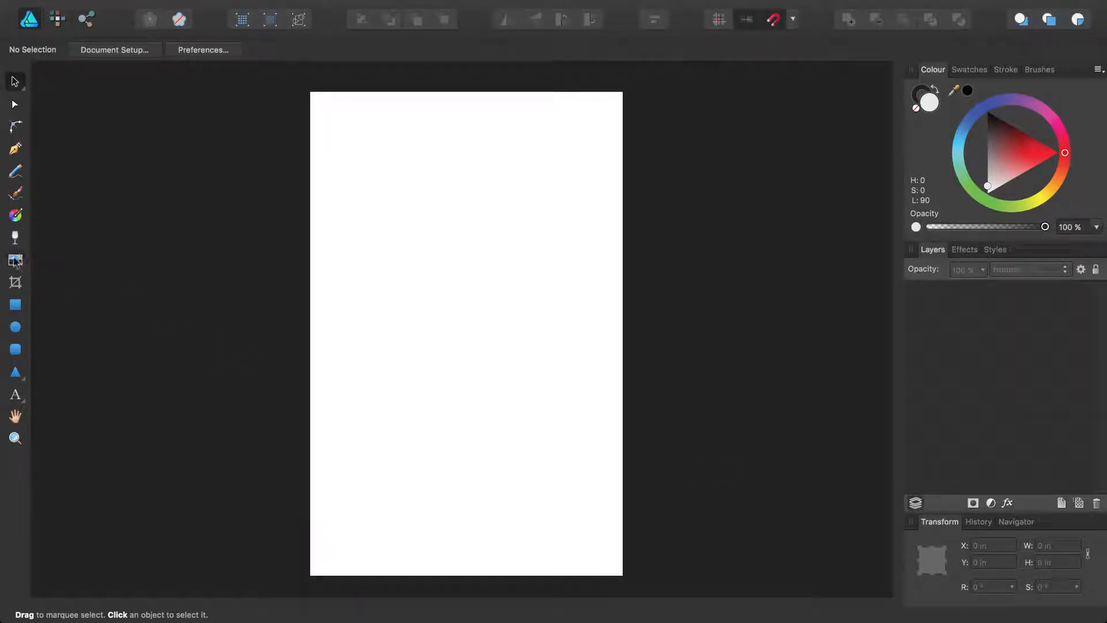
Place sample.jpg at the full 17 in page height and shift it horizontally so the woman sits within the page.
{"action": "left_click", "coordinate": [16, 260]}
{"action": "left_click", "coordinate": [346, 64]}
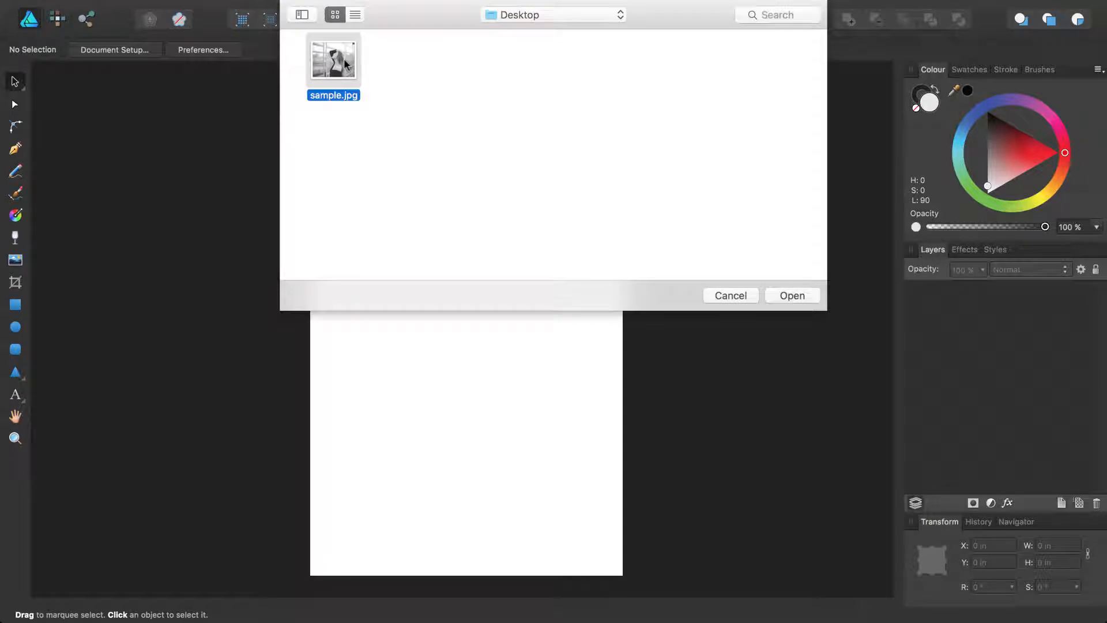
{"action": "left_click", "coordinate": [812, 294]}
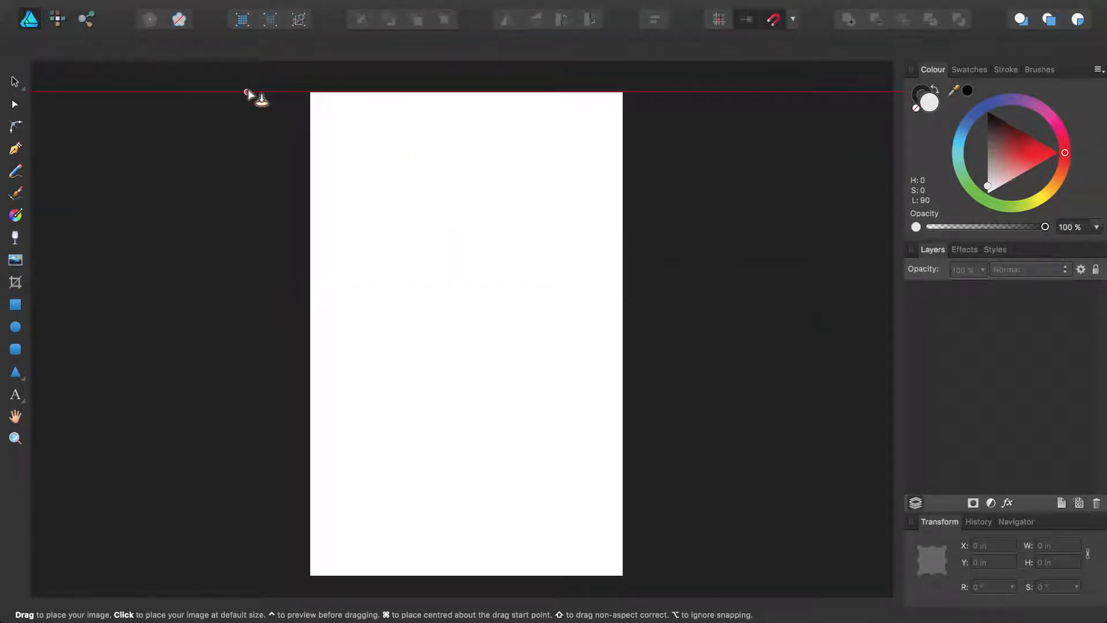
{"action": "left_click_drag", "start_coordinate": [247, 92], "coordinate": [835, 576]}
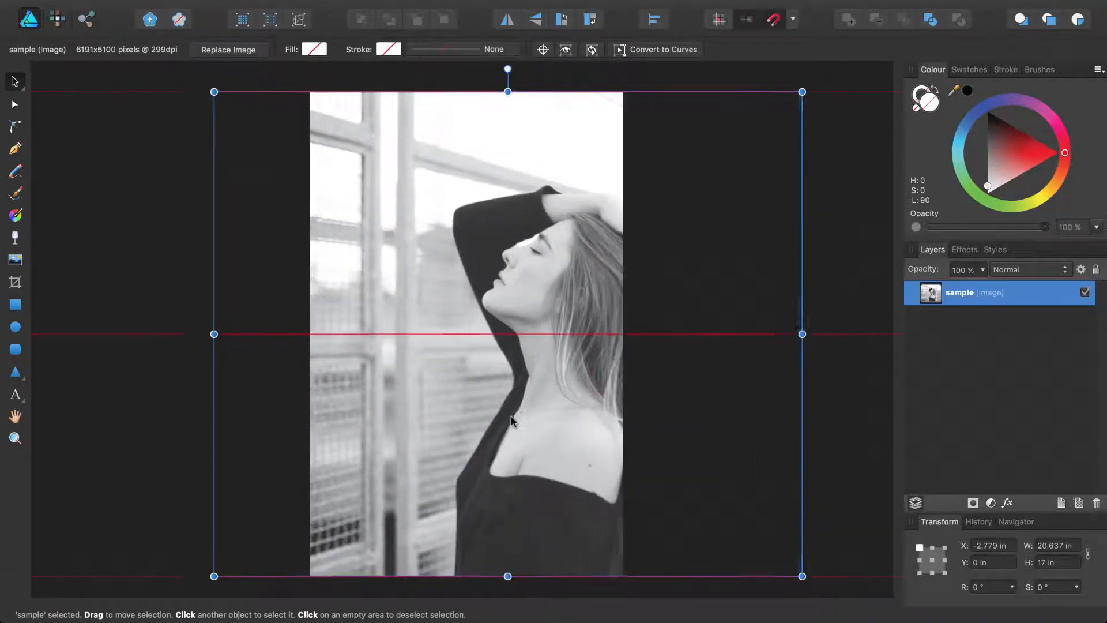
{"action": "left_click_drag", "start_coordinate": [511, 420], "coordinate": [442, 419]}
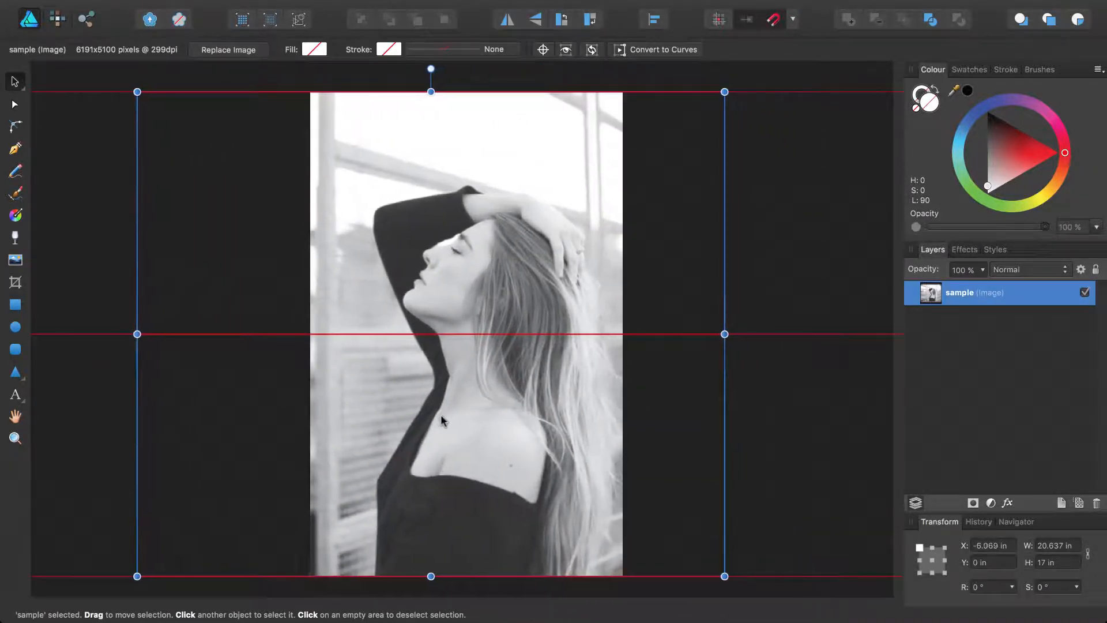
{"action": "left_click_drag", "start_coordinate": [441, 421], "coordinate": [440, 421]}
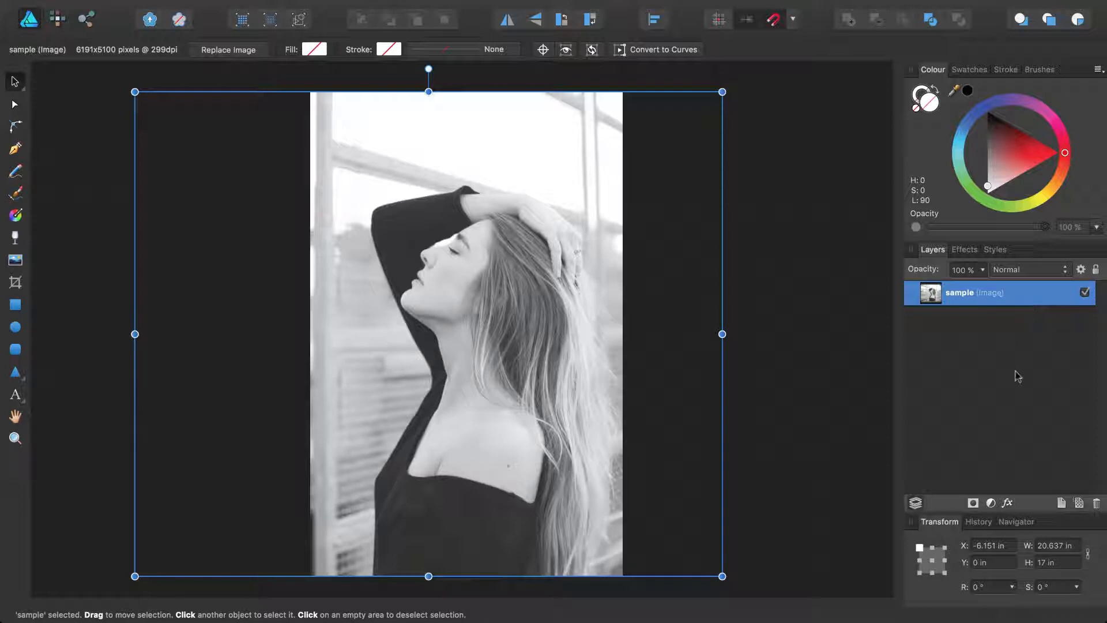
Apply a Threshold adjustment of 58% to the sample image.
{"action": "left_click", "coordinate": [991, 503]}
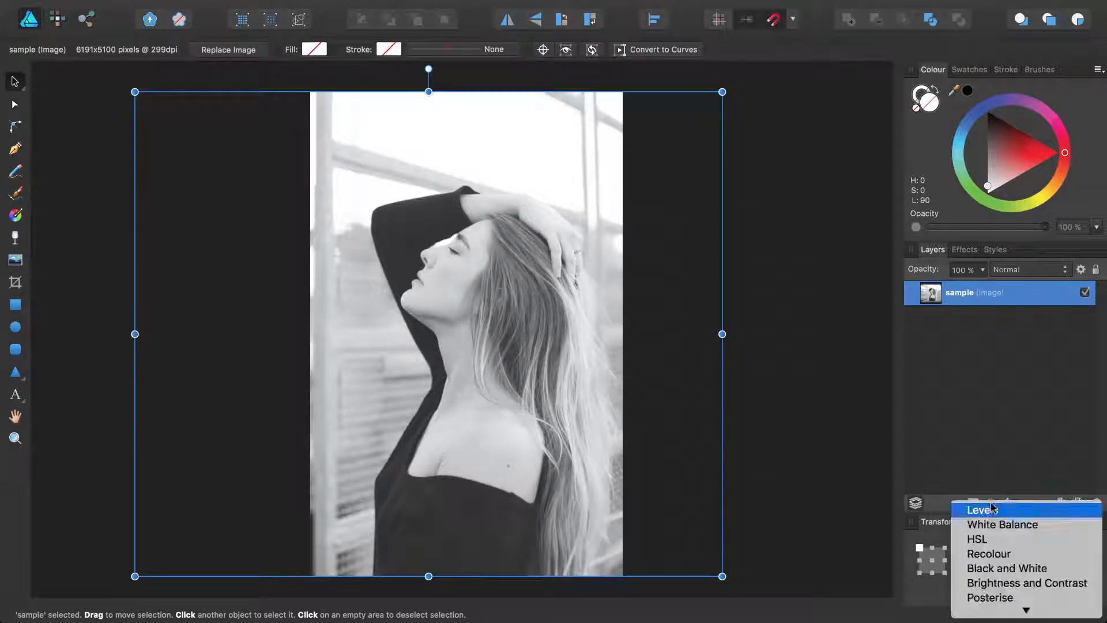
{"action": "mouse_move", "coordinate": [1028, 609]}
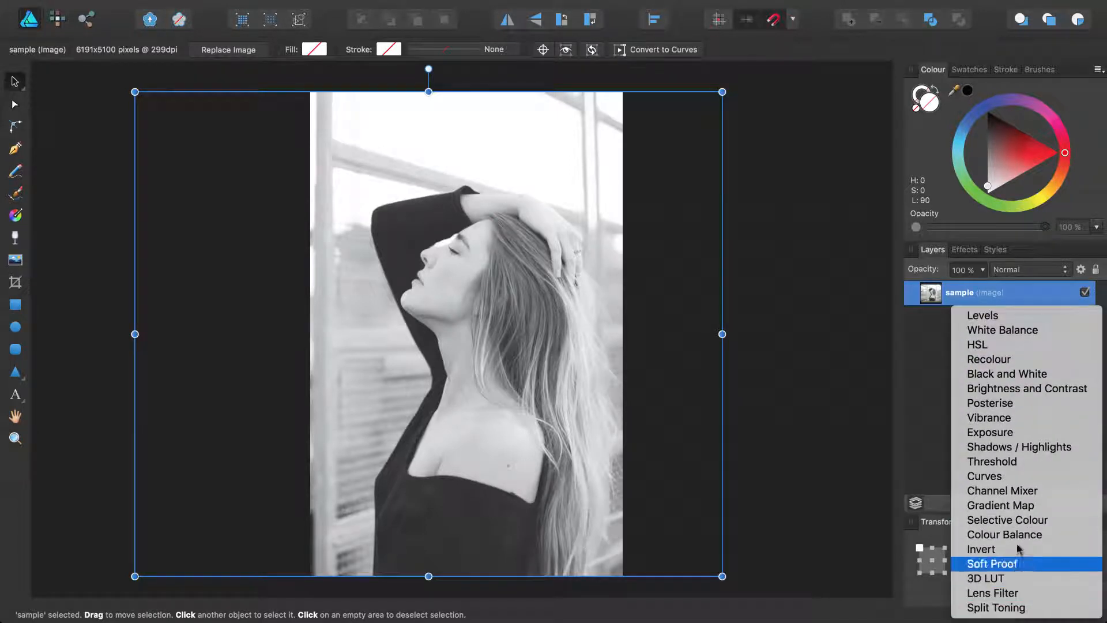
{"action": "left_click", "coordinate": [971, 463]}
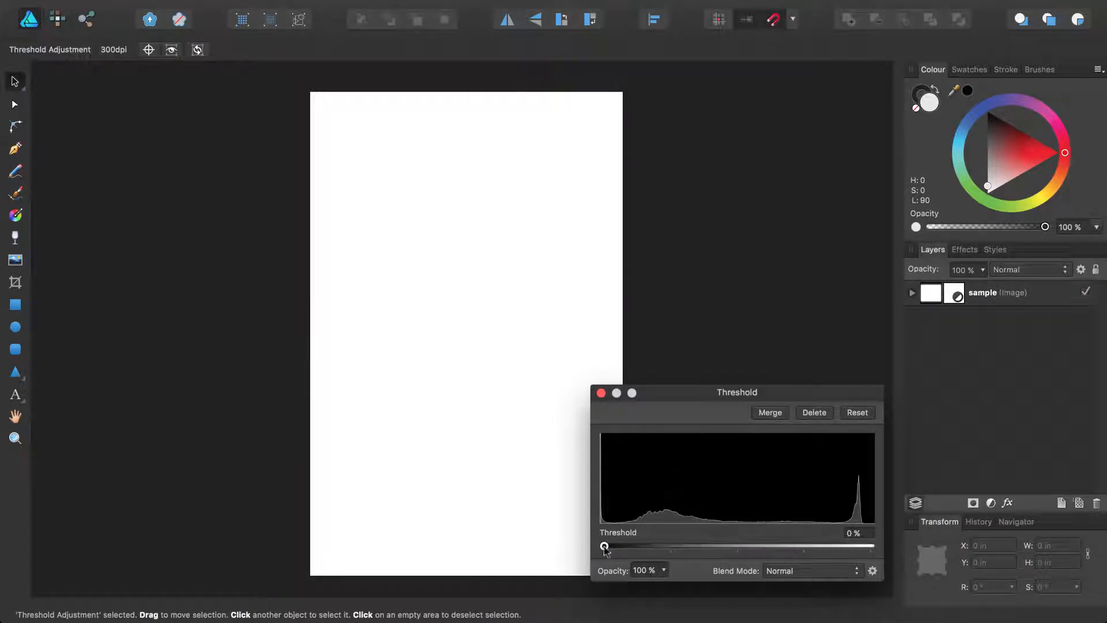
{"action": "left_click_drag", "start_coordinate": [605, 549], "coordinate": [759, 553]}
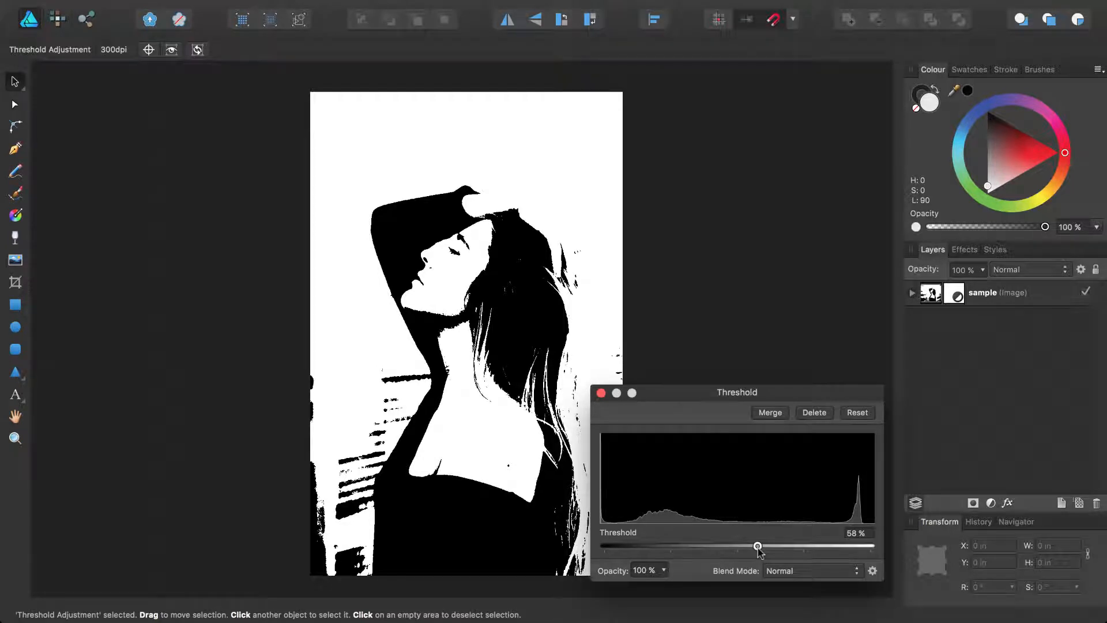
{"action": "left_click", "coordinate": [860, 532]}
{"action": "key", "text": "Return"}
{"action": "left_click", "coordinate": [601, 394]}
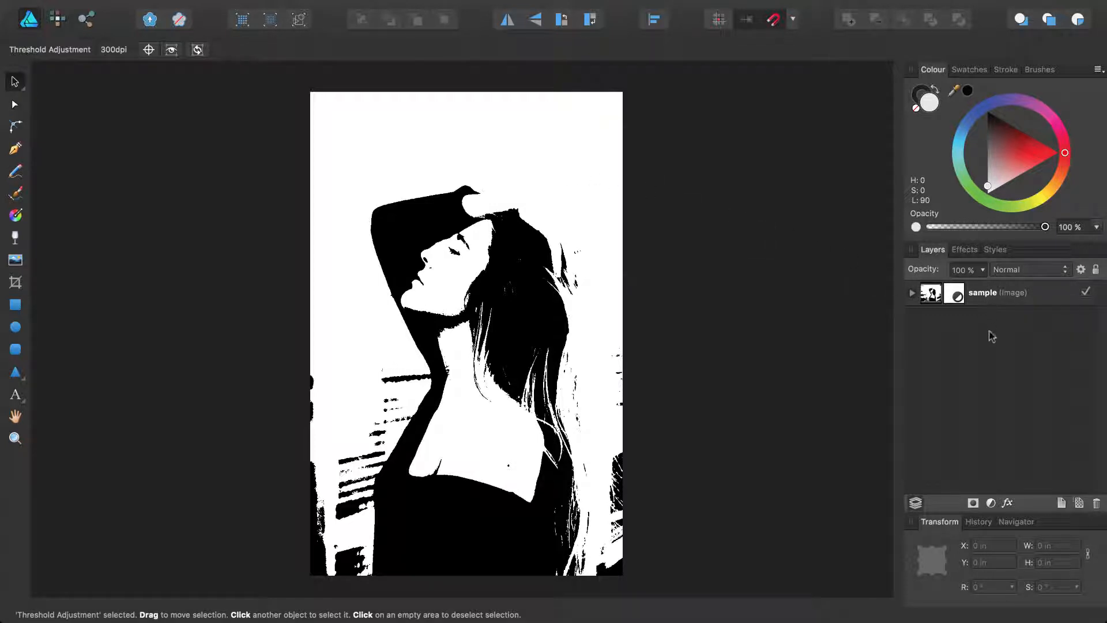
Add a layer named illustration above the sample image and set its opacity to 50%.
{"action": "left_click", "coordinate": [1063, 503]}
{"action": "double_click", "coordinate": [953, 293]}
{"action": "type", "text": "illus"}
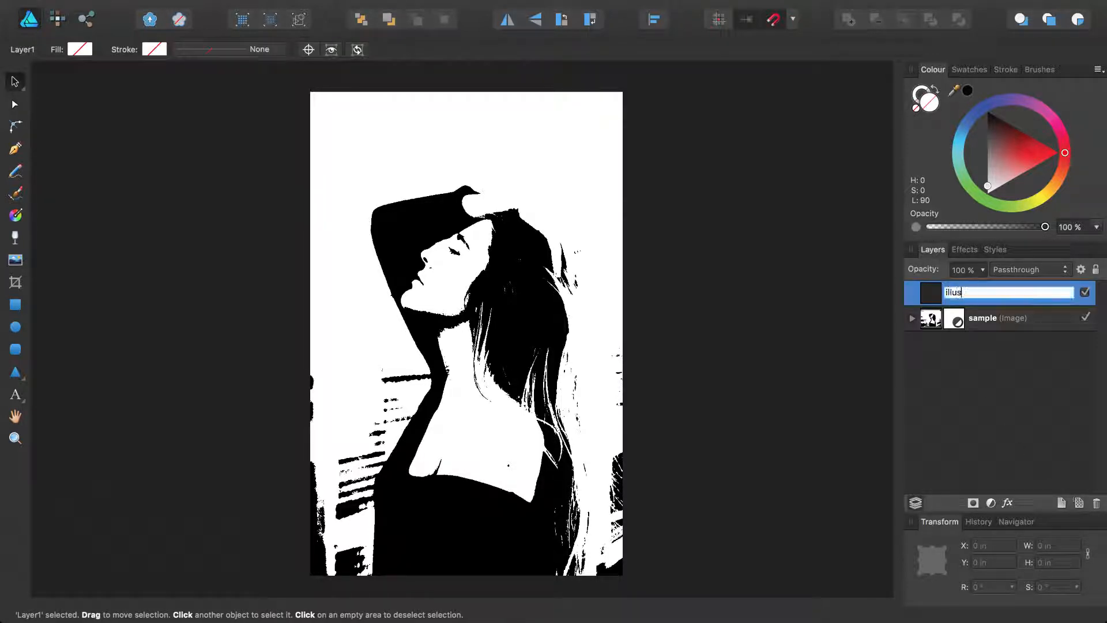
{"action": "type", "text": "tration"}
{"action": "key", "text": "Return"}
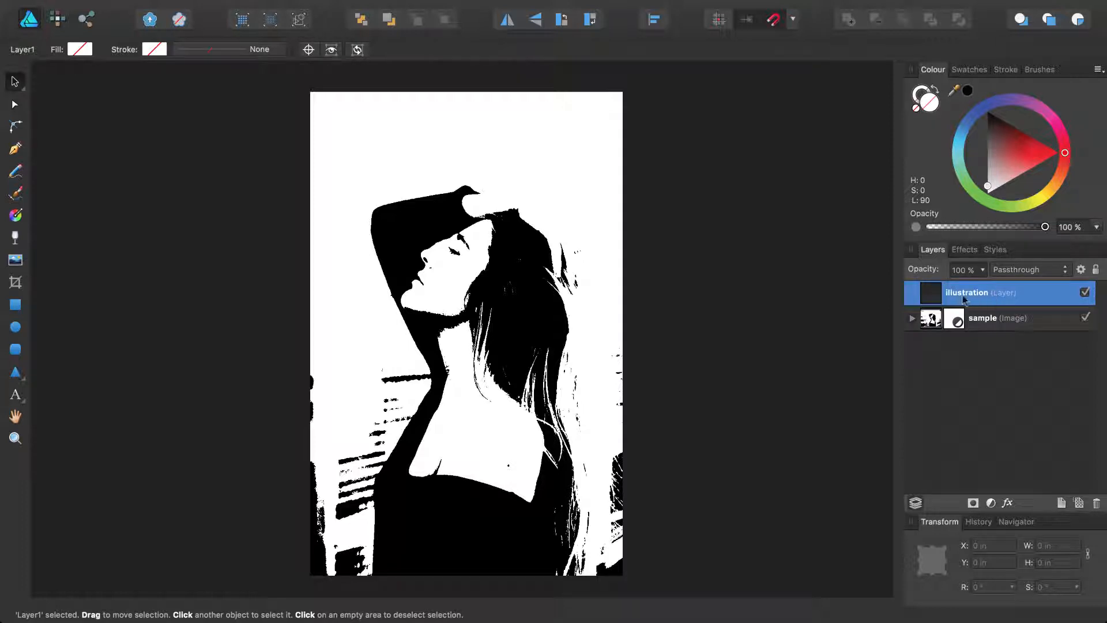
{"action": "left_click", "coordinate": [983, 269]}
{"action": "left_click_drag", "start_coordinate": [984, 288], "coordinate": [920, 294]}
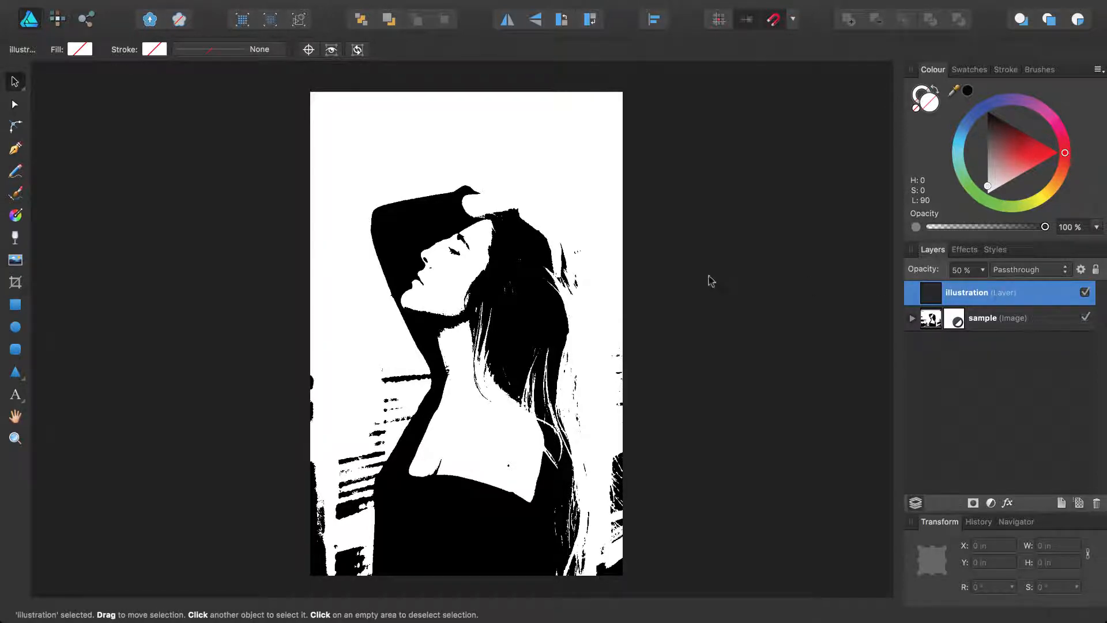
With the Pen tool in Smart mode, trace the silhouette's front from the page's lower edge up the torso to the raised elbow.
{"action": "left_click", "coordinate": [16, 150]}
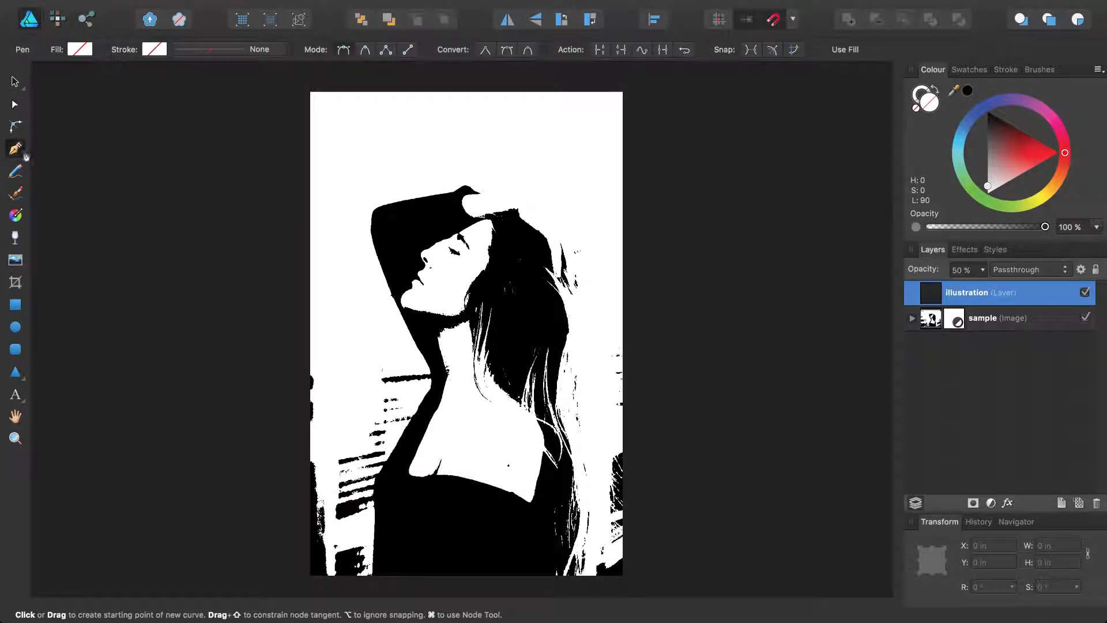
{"action": "left_click", "coordinate": [365, 51]}
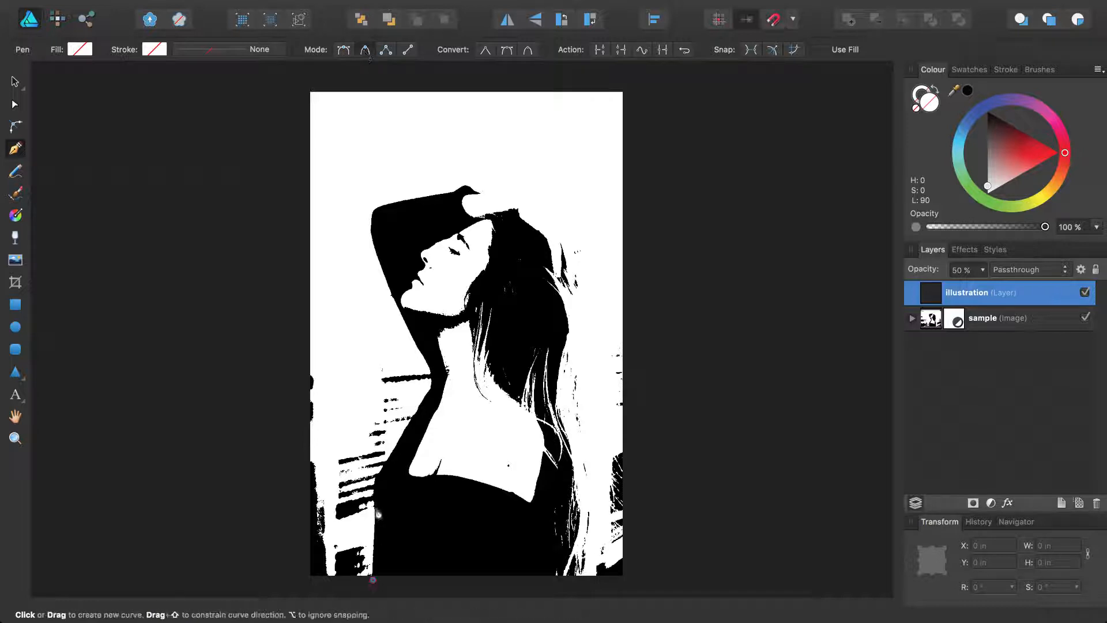
{"action": "left_click", "coordinate": [375, 507]}
{"action": "left_click", "coordinate": [376, 478]}
{"action": "left_click", "coordinate": [386, 457]}
{"action": "left_click", "coordinate": [417, 410]}
{"action": "left_click", "coordinate": [430, 387]}
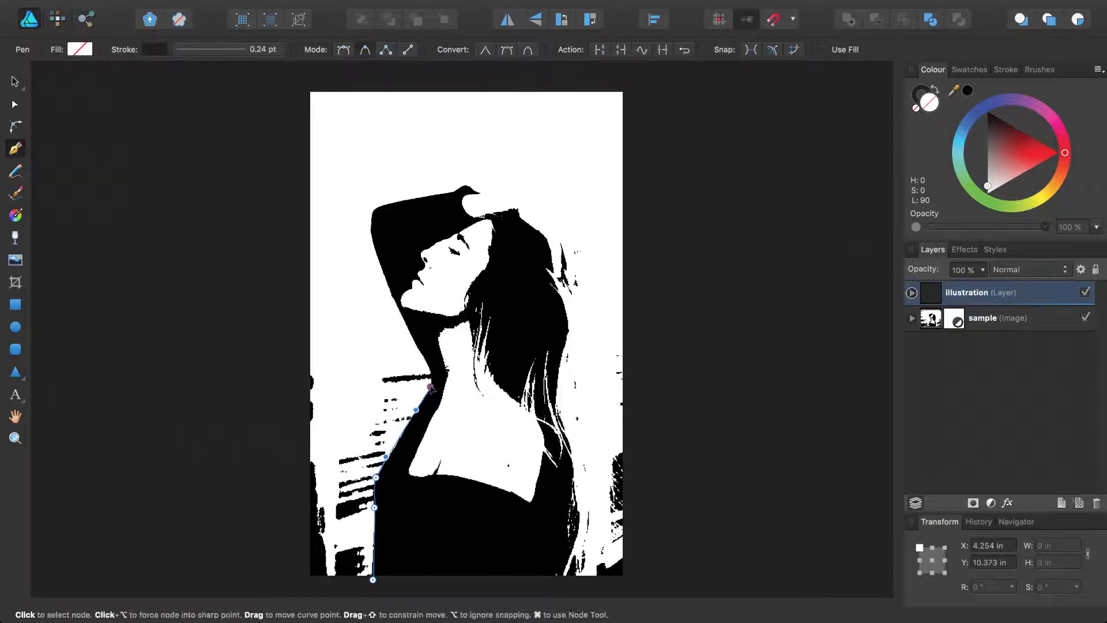
{"action": "left_click", "coordinate": [431, 370]}
{"action": "left_click", "coordinate": [372, 230]}
{"action": "left_click", "coordinate": [375, 210]}
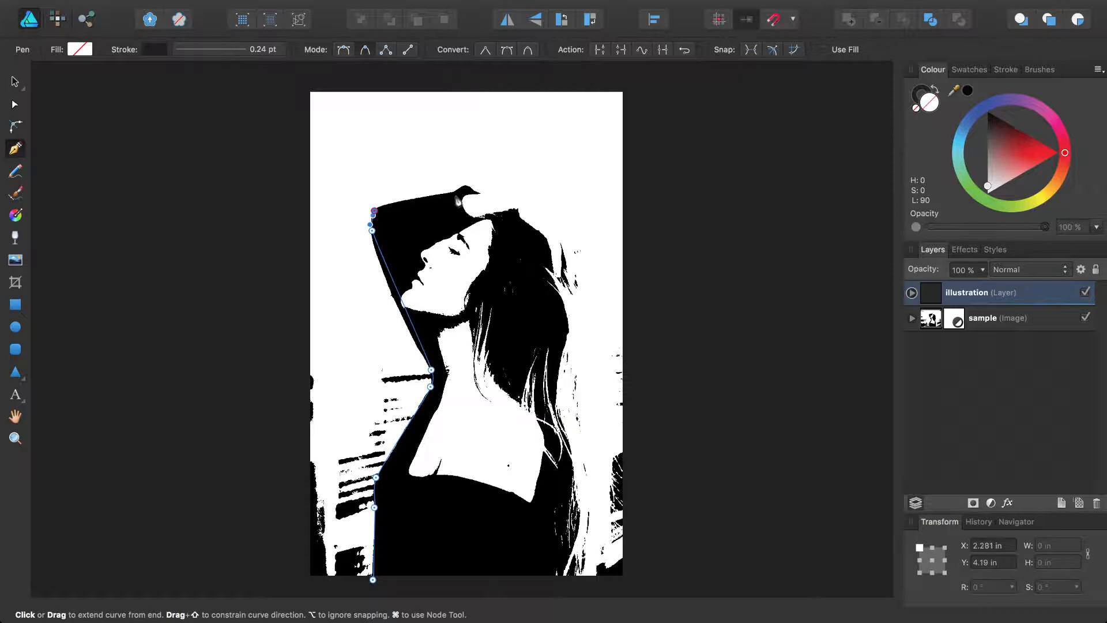
Continue the silhouette curve along the raised forearm, around the hand and over the crown of the head.
{"action": "left_click", "coordinate": [453, 190]}
{"action": "left_click", "coordinate": [466, 183]}
{"action": "left_click", "coordinate": [465, 195]}
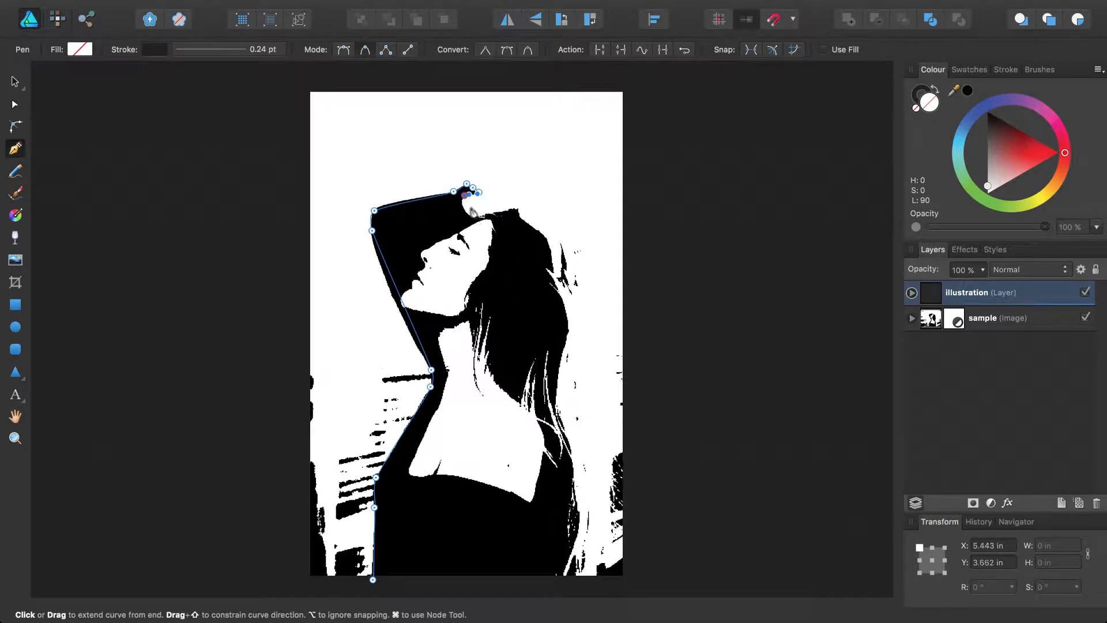
{"action": "left_click", "coordinate": [474, 214]}
{"action": "left_click", "coordinate": [518, 206]}
{"action": "left_click", "coordinate": [520, 217]}
{"action": "left_click", "coordinate": [545, 237]}
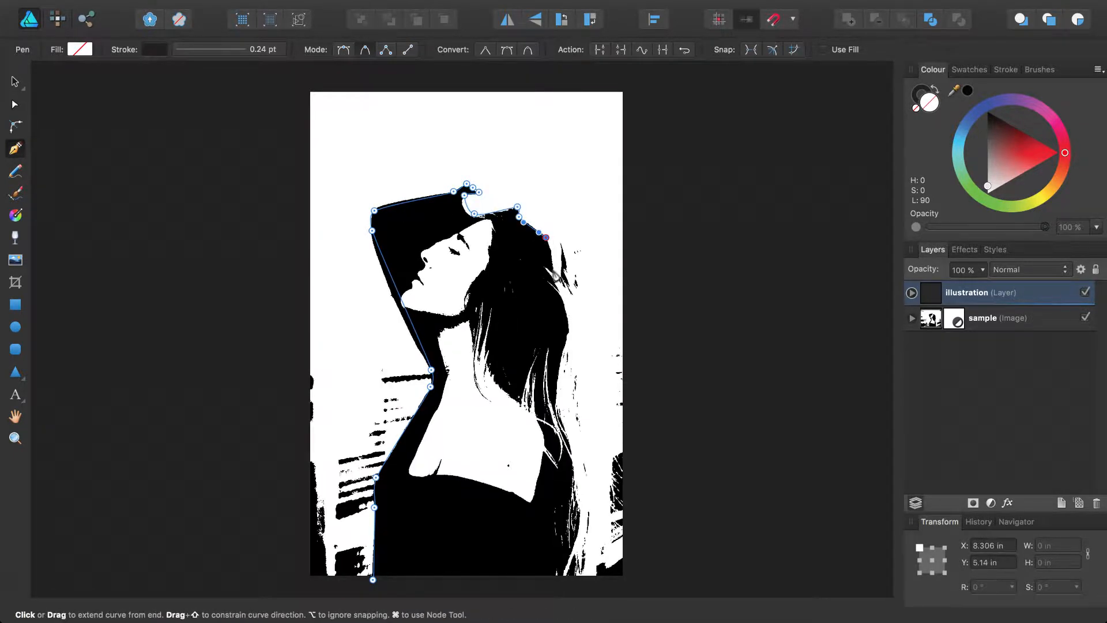
Trace the silhouette down the outer edge of the hair and close the curve just below the page's lower edge.
{"action": "left_click", "coordinate": [554, 270]}
{"action": "left_click", "coordinate": [543, 266]}
{"action": "left_click", "coordinate": [571, 332]}
{"action": "left_click", "coordinate": [556, 409]}
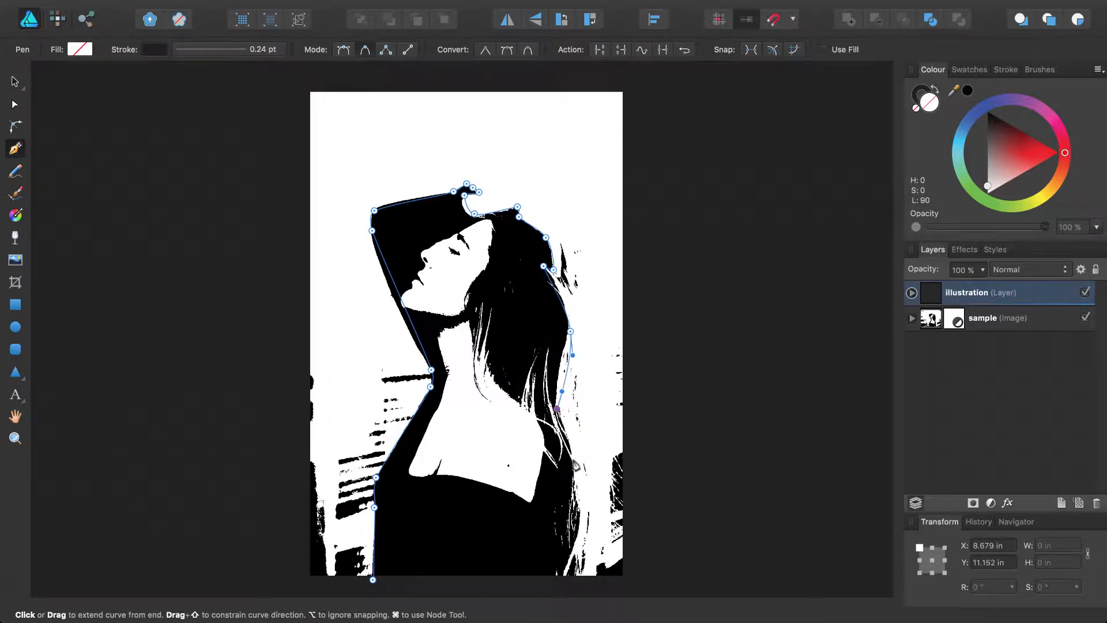
{"action": "left_click", "coordinate": [573, 460]}
{"action": "left_click", "coordinate": [573, 489]}
{"action": "left_click", "coordinate": [578, 517]}
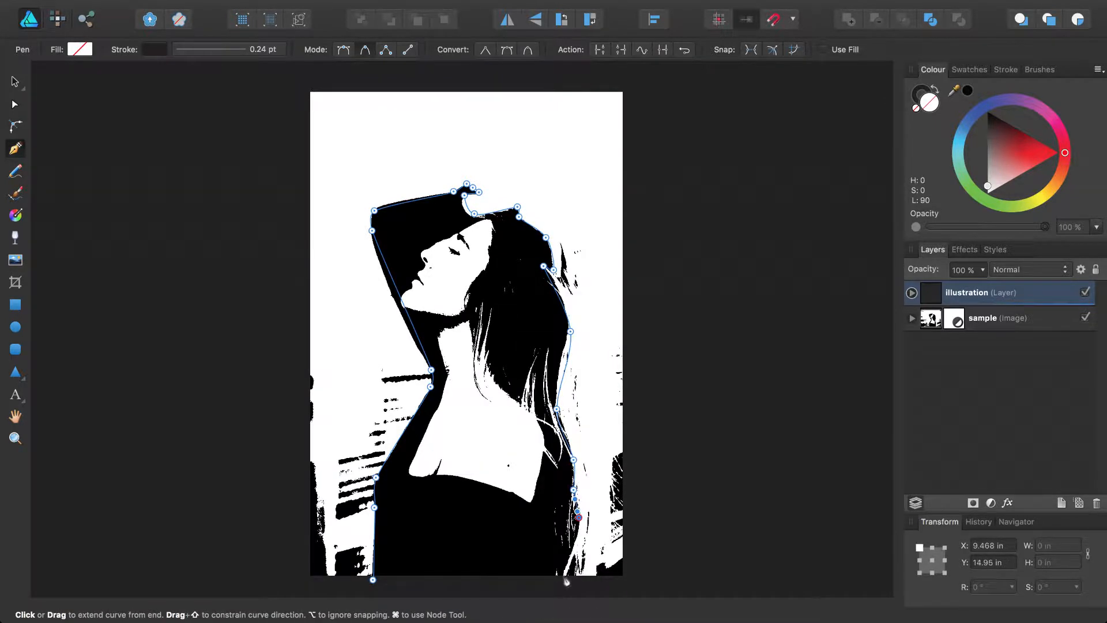
{"action": "left_click", "coordinate": [561, 580]}
{"action": "left_click_drag", "start_coordinate": [373, 580], "coordinate": [404, 592]}
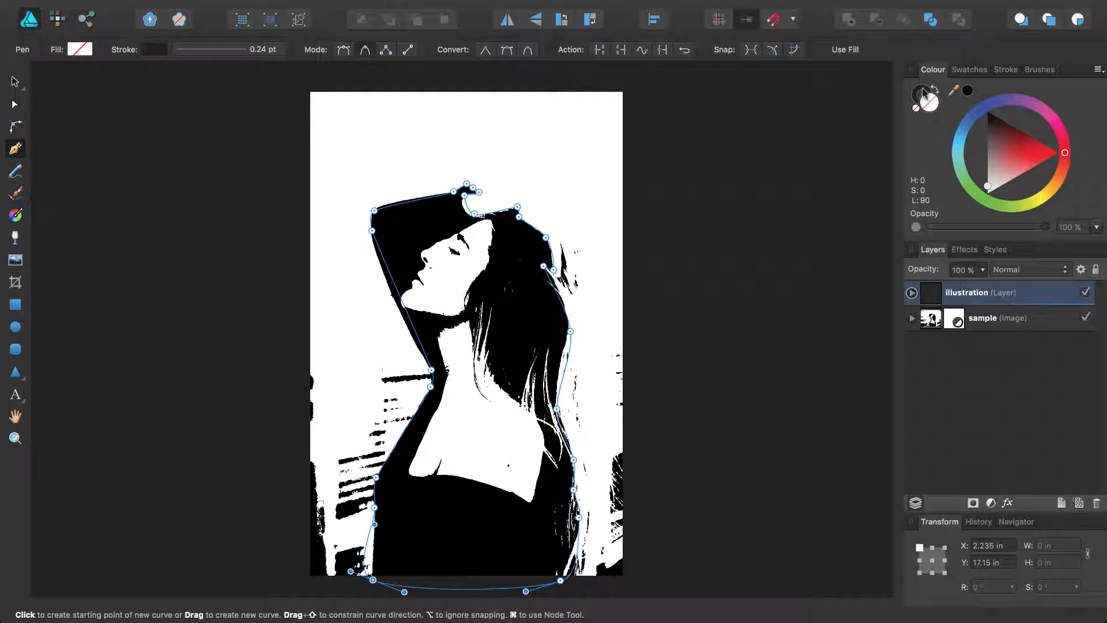
Remove the silhouette curve's stroke and fill it with bright red (H 0, S 100, L 58).
{"action": "left_click", "coordinate": [922, 92]}
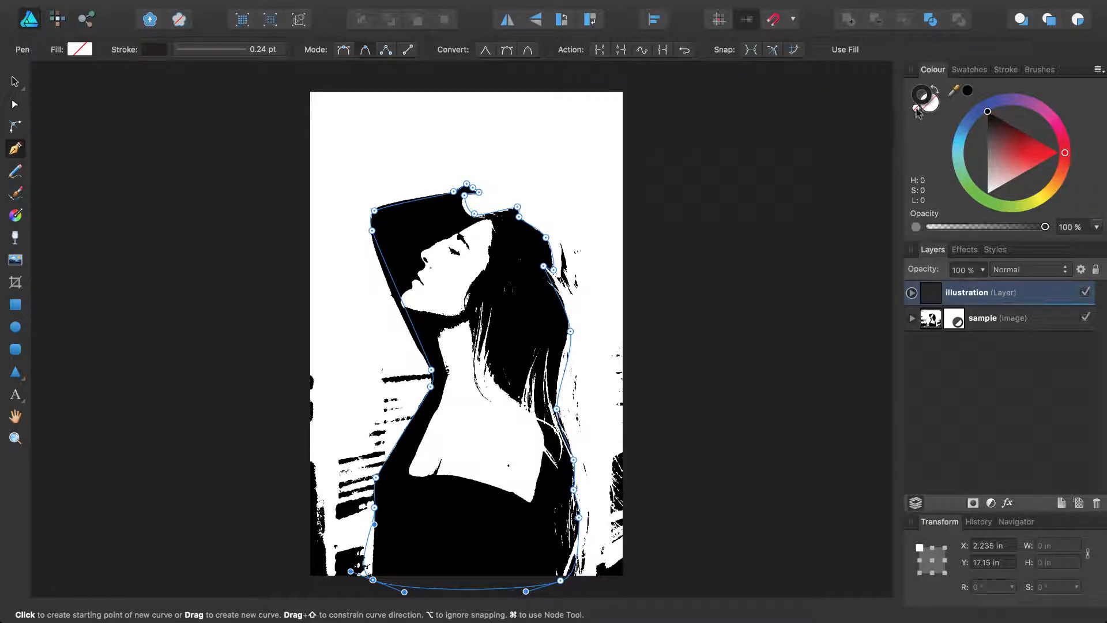
{"action": "left_click", "coordinate": [917, 108]}
{"action": "left_click", "coordinate": [933, 102]}
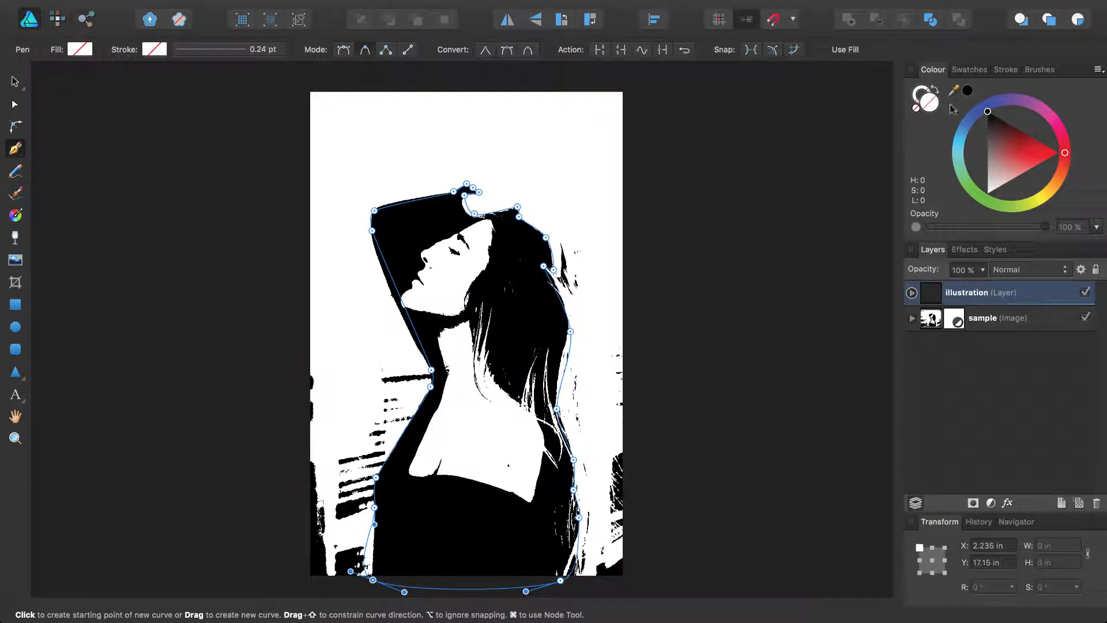
{"action": "left_click", "coordinate": [1038, 151]}
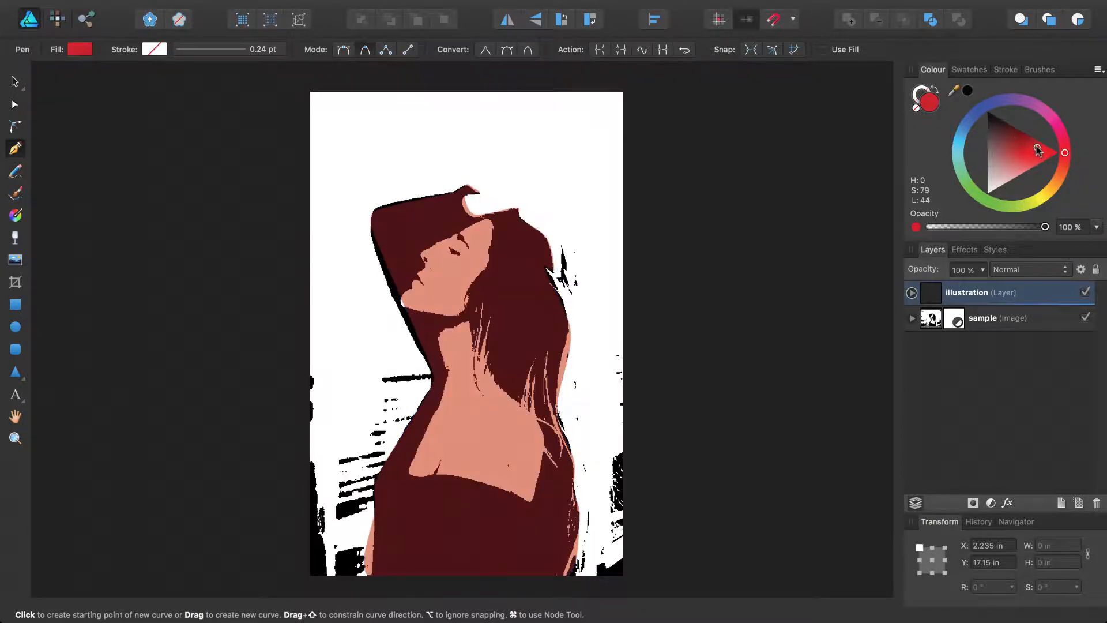
{"action": "left_click_drag", "start_coordinate": [1036, 143], "coordinate": [1046, 159]}
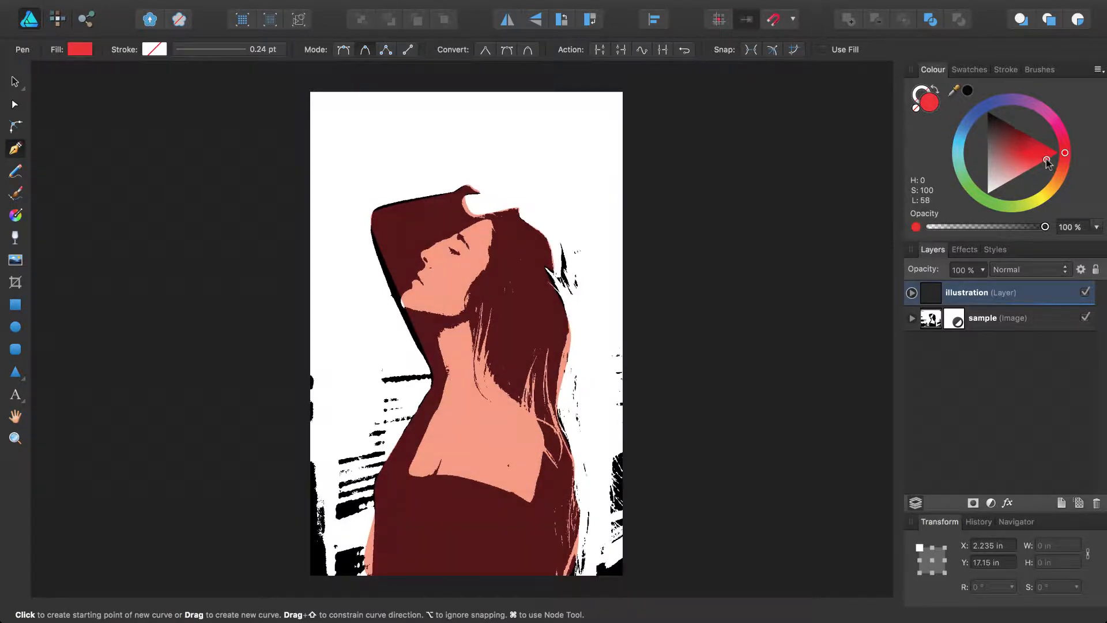
Add a new document palette to the swatches and expand the illustration layer to list its curve.
{"action": "left_click", "coordinate": [970, 70]}
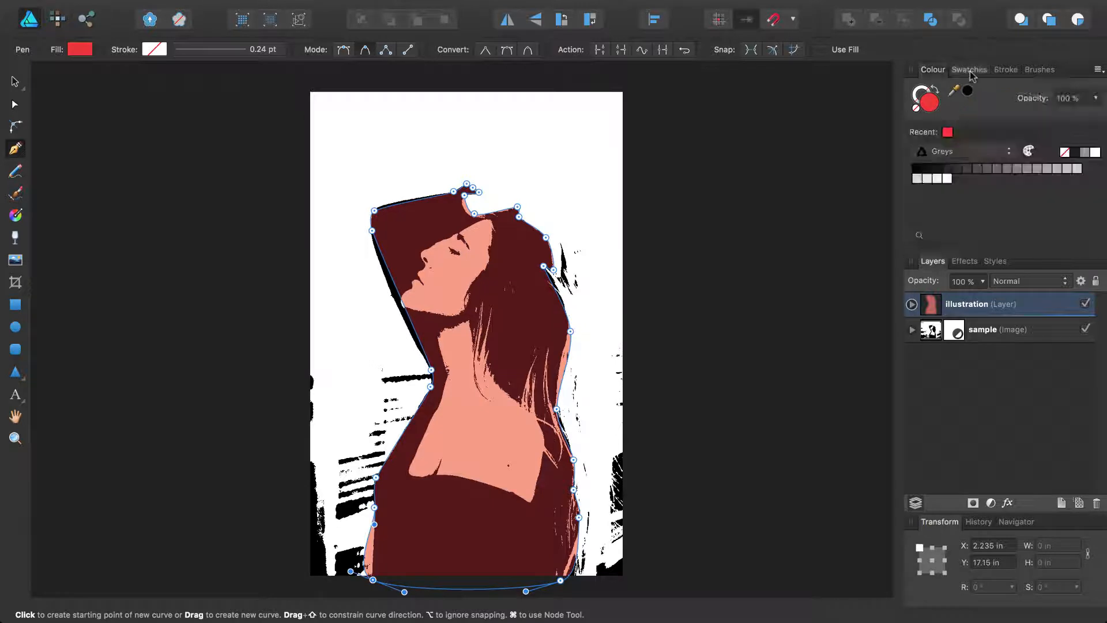
{"action": "left_click", "coordinate": [1099, 70]}
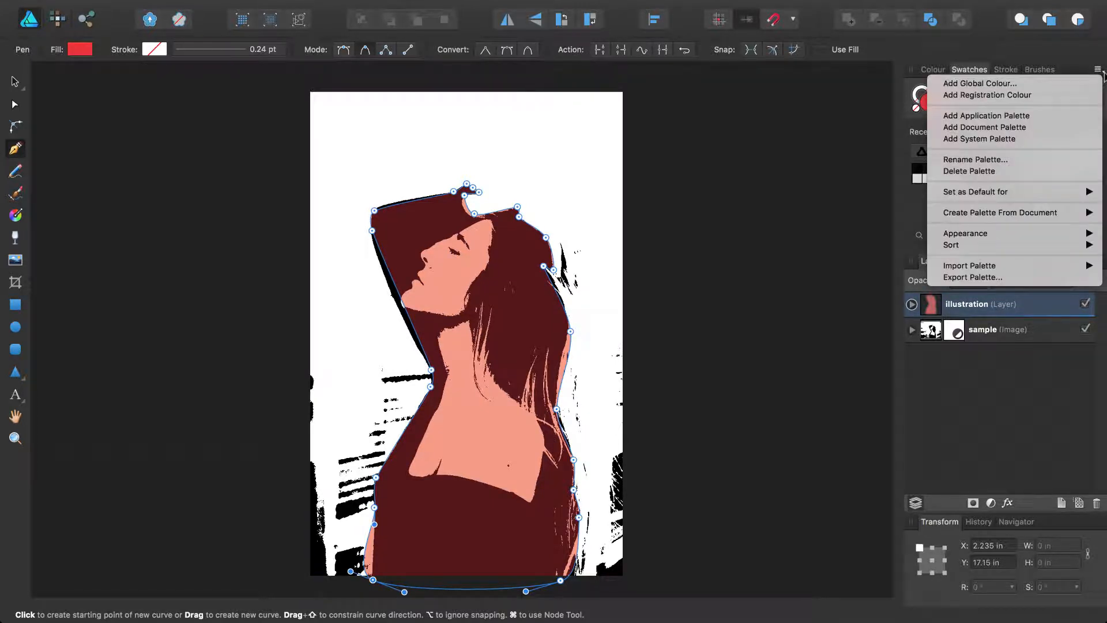
{"action": "left_click", "coordinate": [1042, 128]}
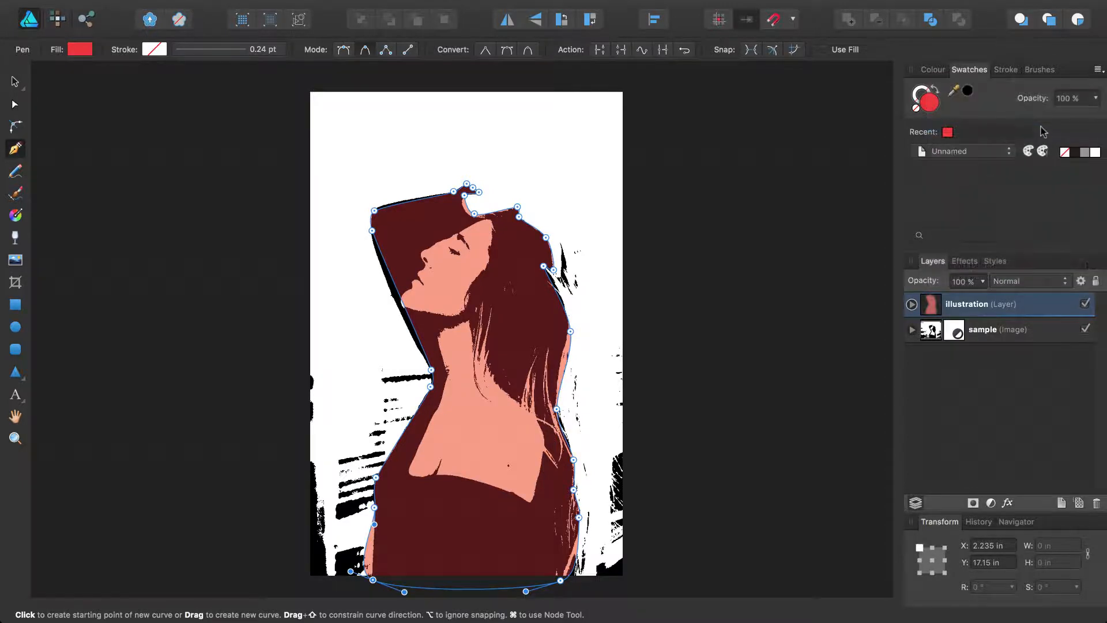
{"action": "left_click", "coordinate": [912, 304]}
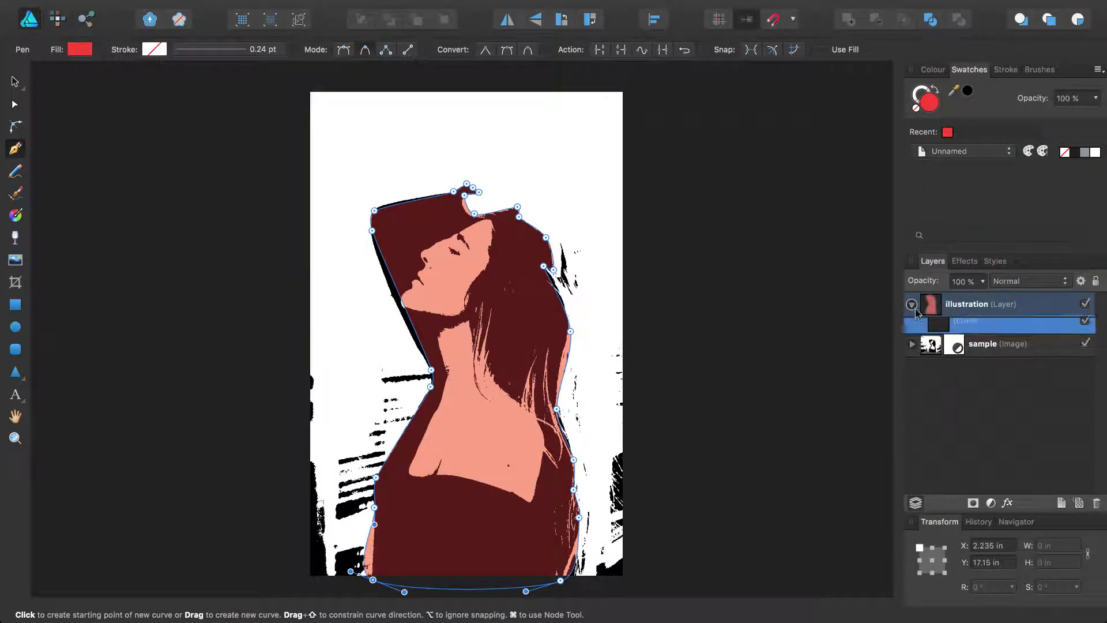
Save the silhouette's red fill as a global colour and adjust the curve along the raised arm and at its lower corner.
{"action": "left_click", "coordinate": [1043, 152]}
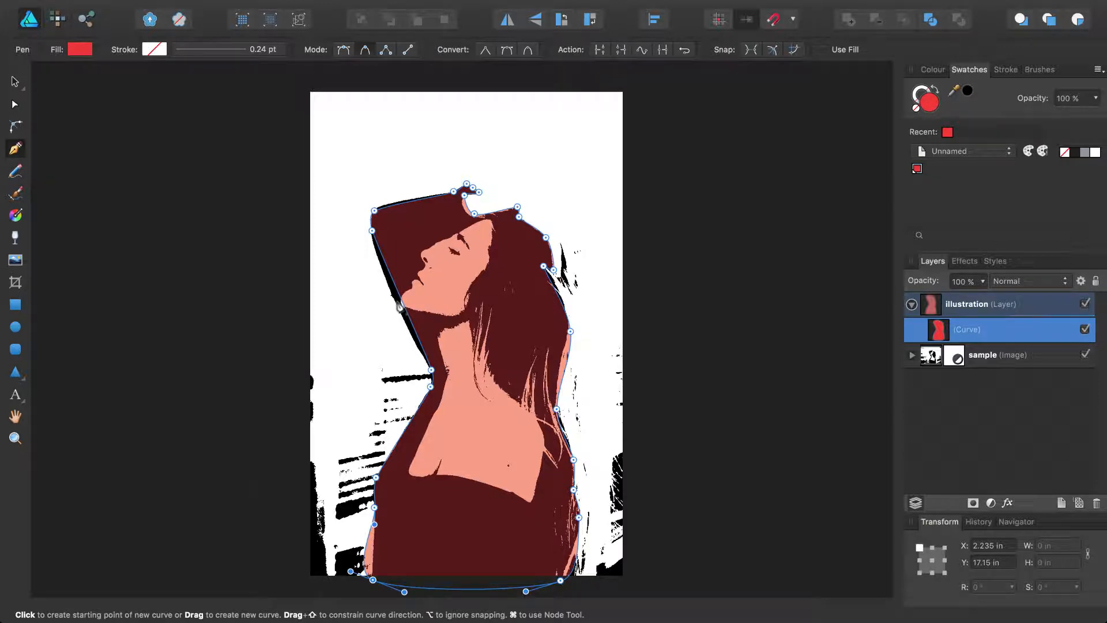
{"action": "left_click", "coordinate": [15, 104]}
{"action": "left_click_drag", "start_coordinate": [404, 311], "coordinate": [399, 311]}
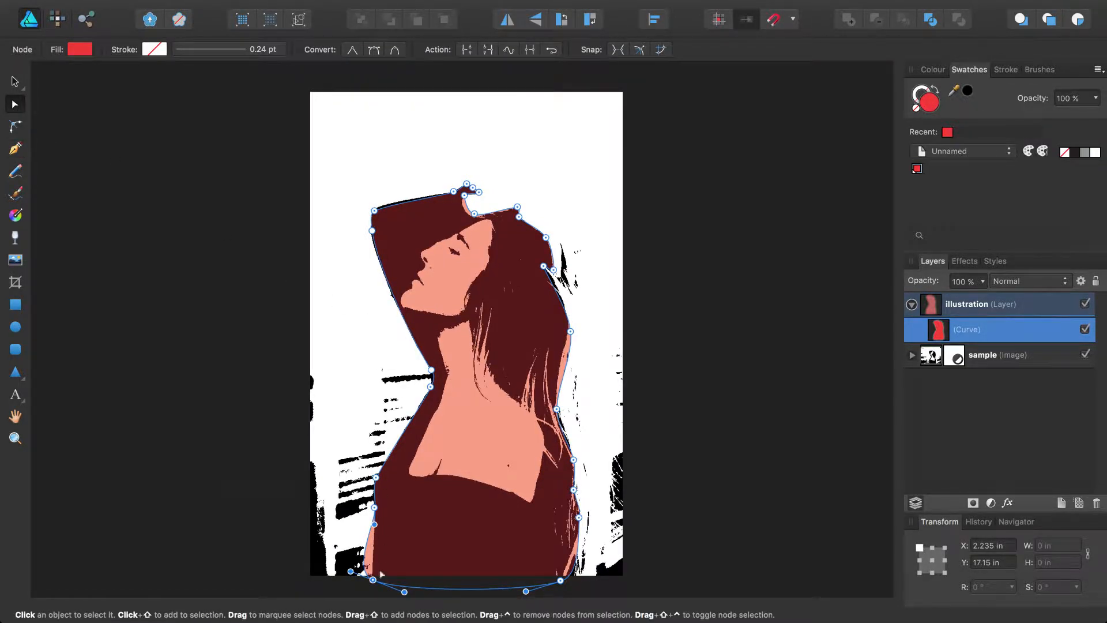
{"action": "left_click_drag", "start_coordinate": [374, 583], "coordinate": [388, 592]}
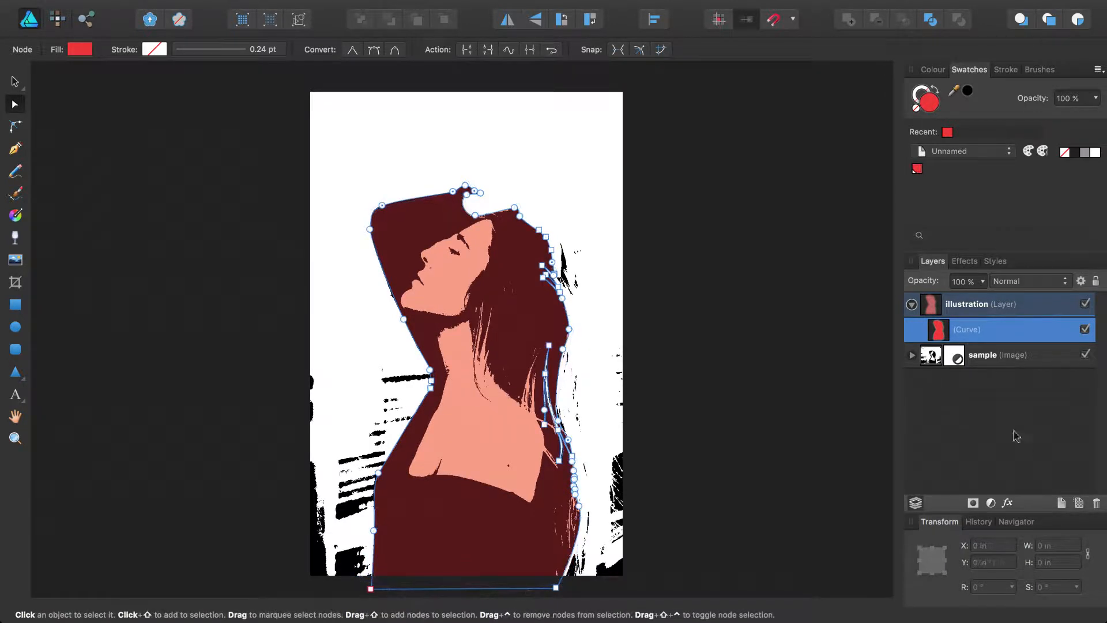
Create a layer named white and place it inside the illustration layer above the silhouette curve.
{"action": "left_click", "coordinate": [1062, 503]}
{"action": "double_click", "coordinate": [955, 305]}
{"action": "type", "text": "wh"}
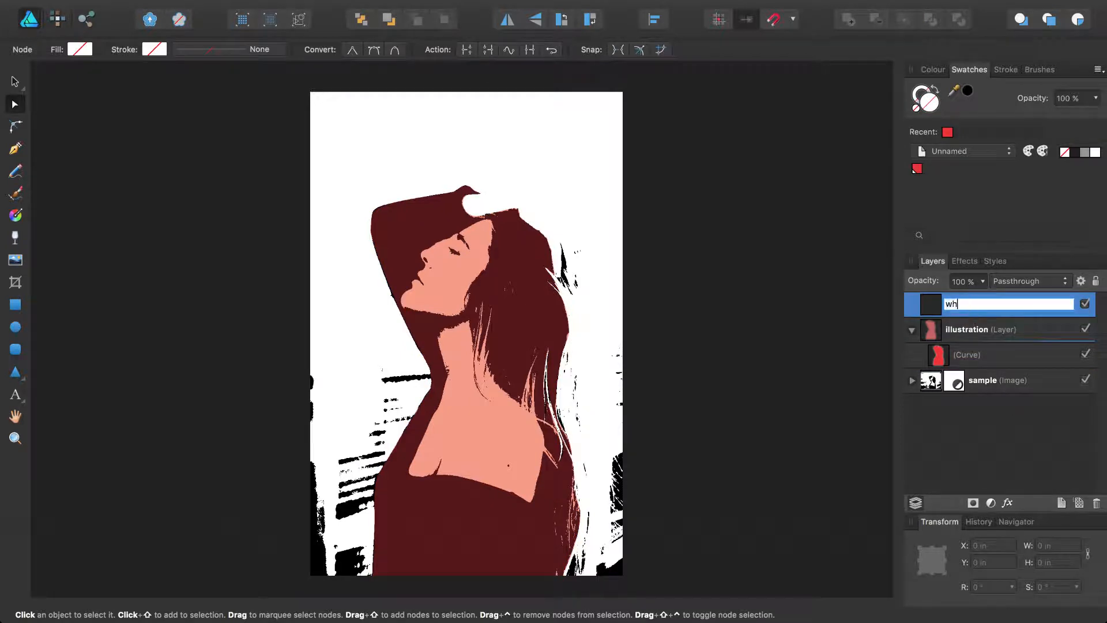
{"action": "type", "text": "ite"}
{"action": "key", "text": "Return"}
{"action": "left_click_drag", "start_coordinate": [985, 307], "coordinate": [995, 338]}
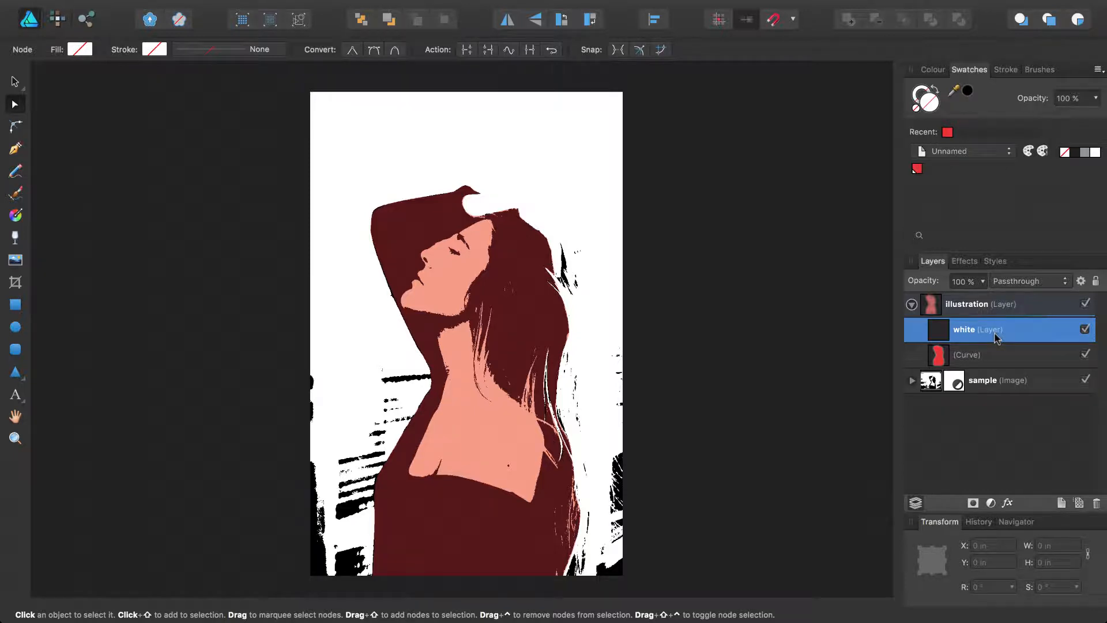
Start tracing the face highlight in the white layer, from the hairline down the forehead and nose to the lips.
{"action": "key", "text": "p"}
{"action": "left_click", "coordinate": [489, 219]}
{"action": "left_click_drag", "start_coordinate": [443, 238], "coordinate": [436, 240]}
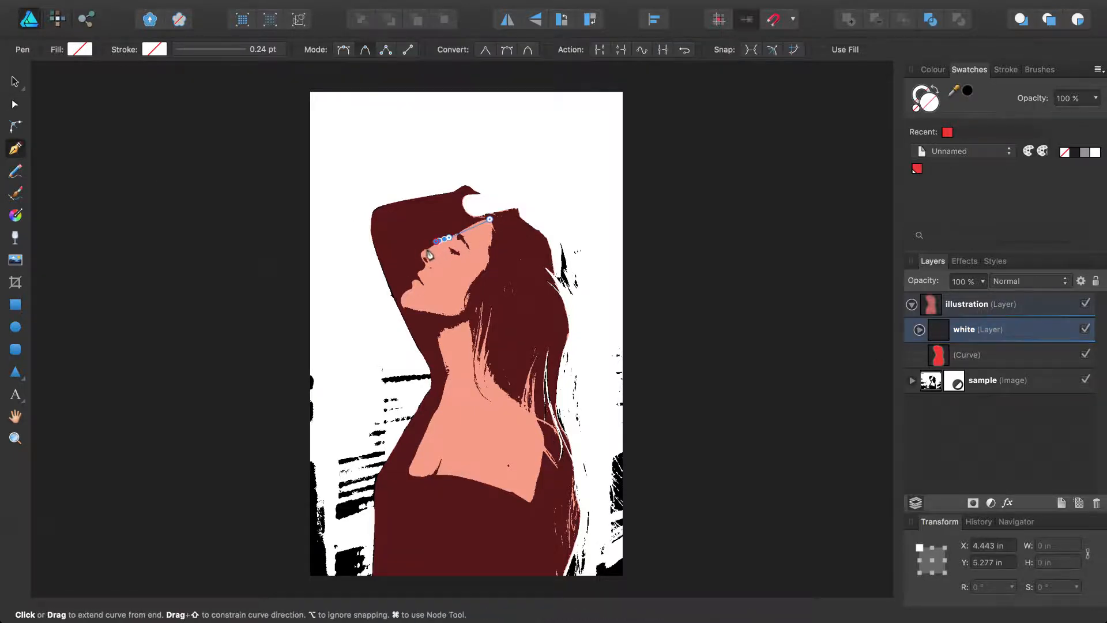
{"action": "left_click", "coordinate": [426, 248]}
{"action": "left_click", "coordinate": [419, 252]}
{"action": "left_click", "coordinate": [424, 264]}
{"action": "left_click", "coordinate": [422, 269]}
{"action": "left_click", "coordinate": [418, 274]}
{"action": "left_click", "coordinate": [412, 280]}
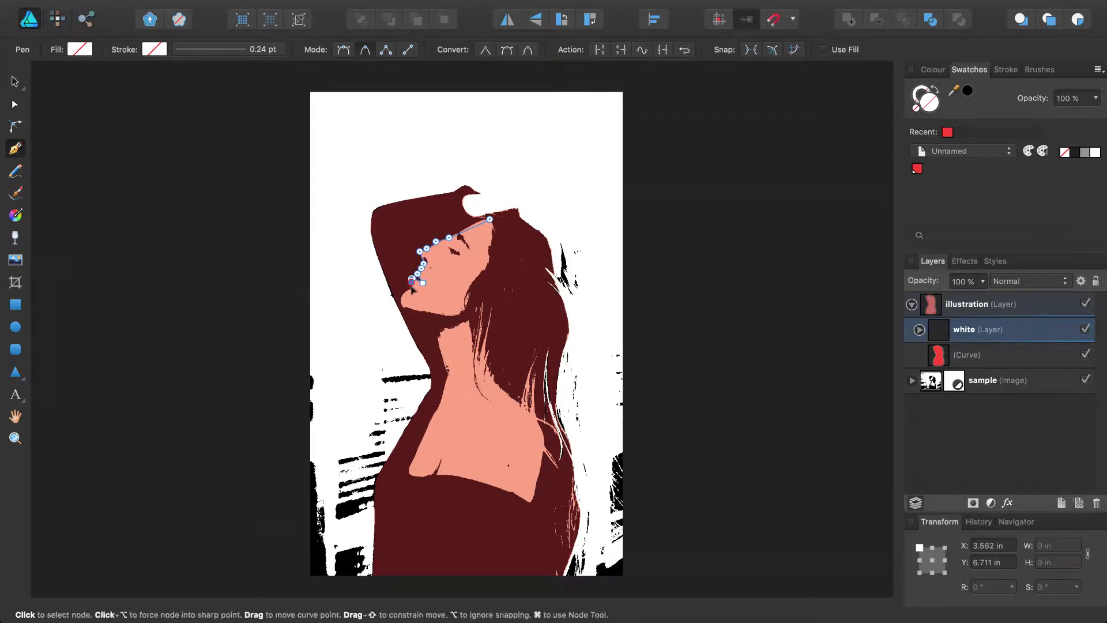
Continue the face curve around the chin and jaw, up along the hair edge, and close it at the hairline.
{"action": "left_click", "coordinate": [411, 288]}
{"action": "left_click", "coordinate": [402, 295]}
{"action": "left_click", "coordinate": [402, 306]}
{"action": "left_click", "coordinate": [452, 314]}
{"action": "left_click", "coordinate": [470, 293]}
{"action": "left_click", "coordinate": [465, 291]}
{"action": "left_click", "coordinate": [484, 268]}
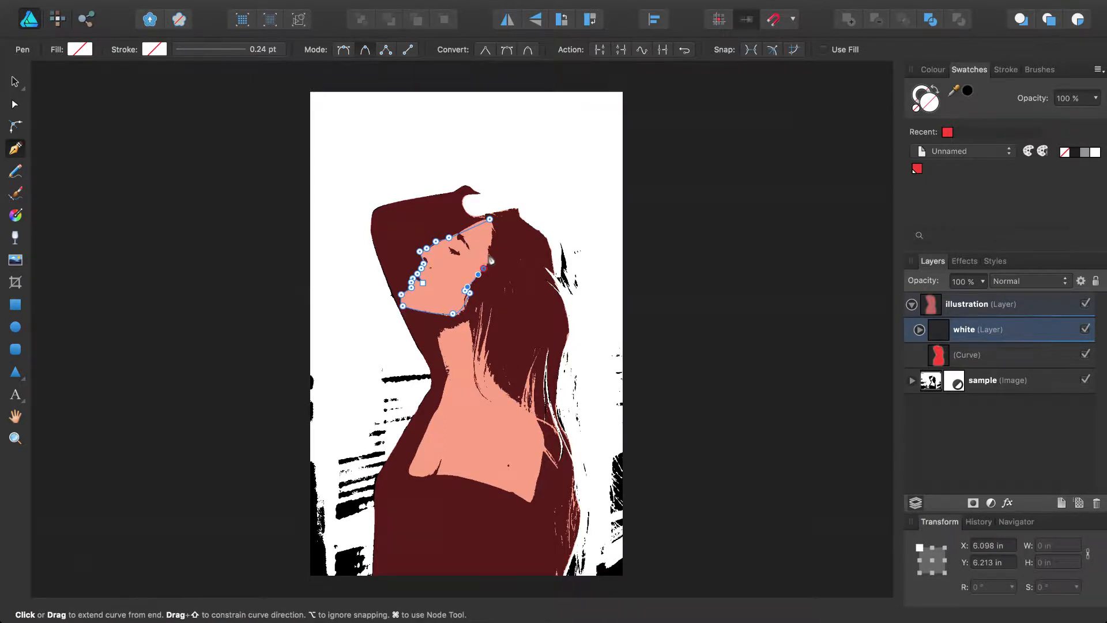
{"action": "left_click", "coordinate": [490, 260]}
{"action": "left_click", "coordinate": [489, 246]}
{"action": "left_click", "coordinate": [492, 231]}
{"action": "left_click", "coordinate": [490, 220]}
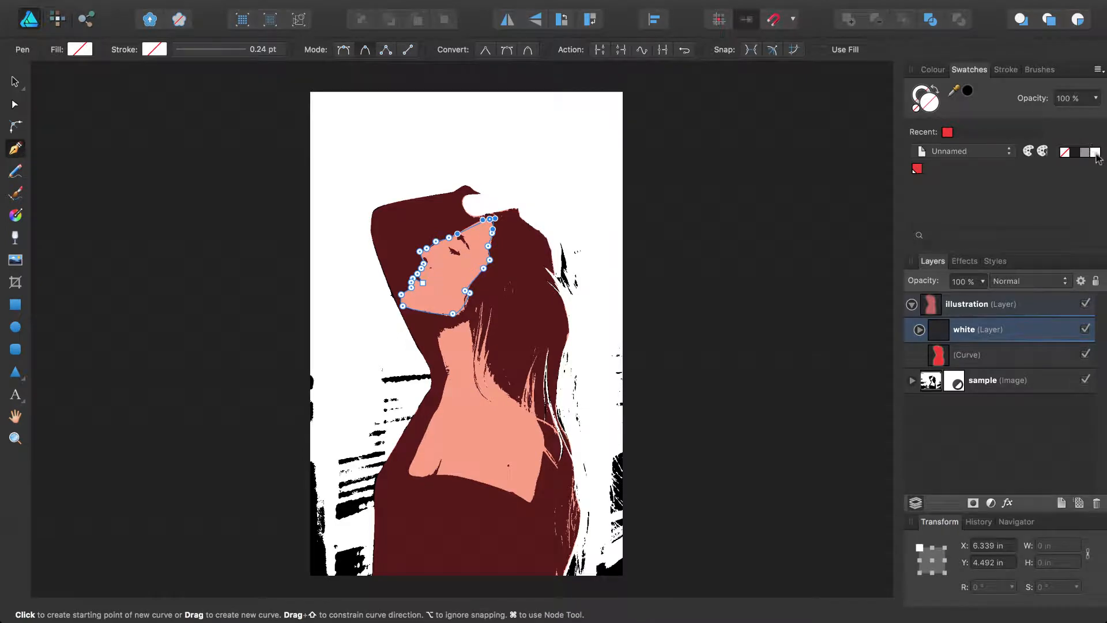
Fill the face shape with white and refine its nodes to follow the photo's outline.
{"action": "left_click", "coordinate": [1096, 153]}
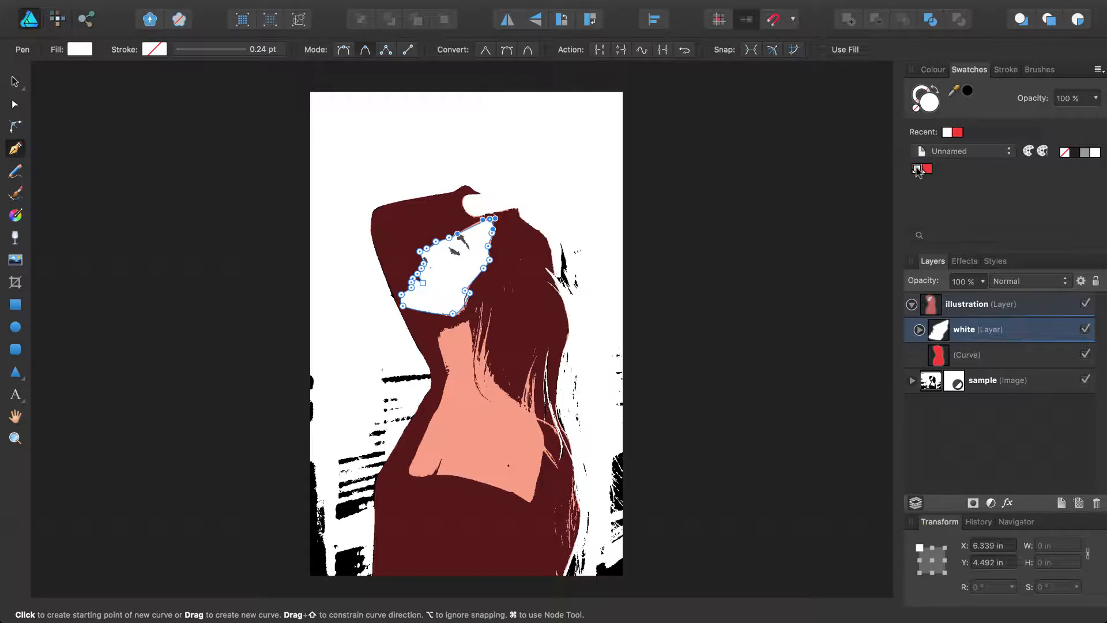
{"action": "left_click", "coordinate": [15, 105]}
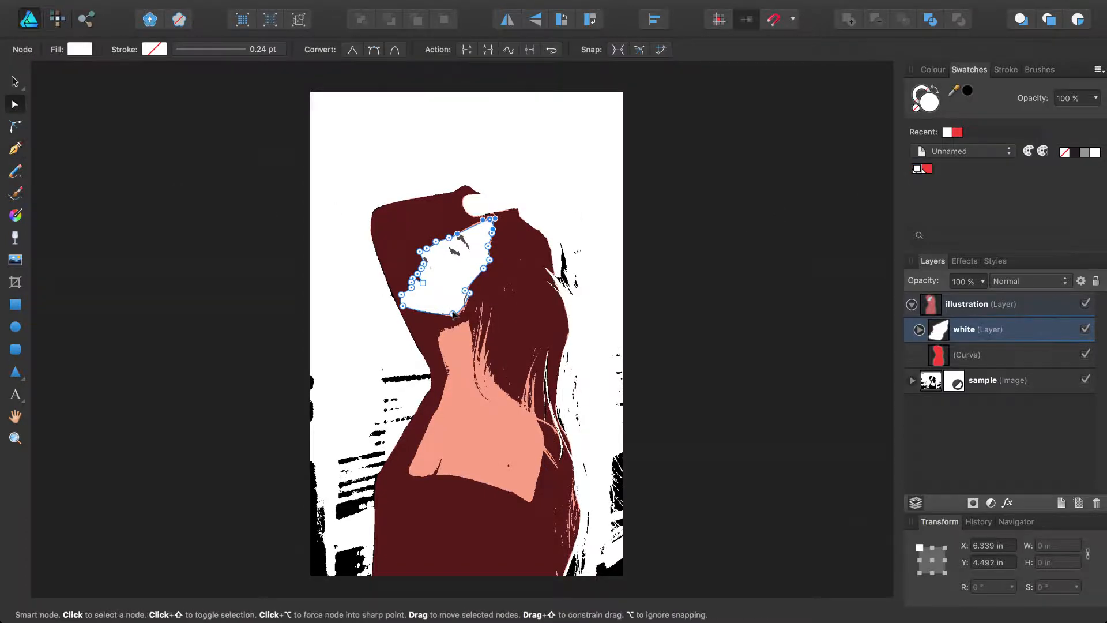
{"action": "left_click", "coordinate": [485, 240]}
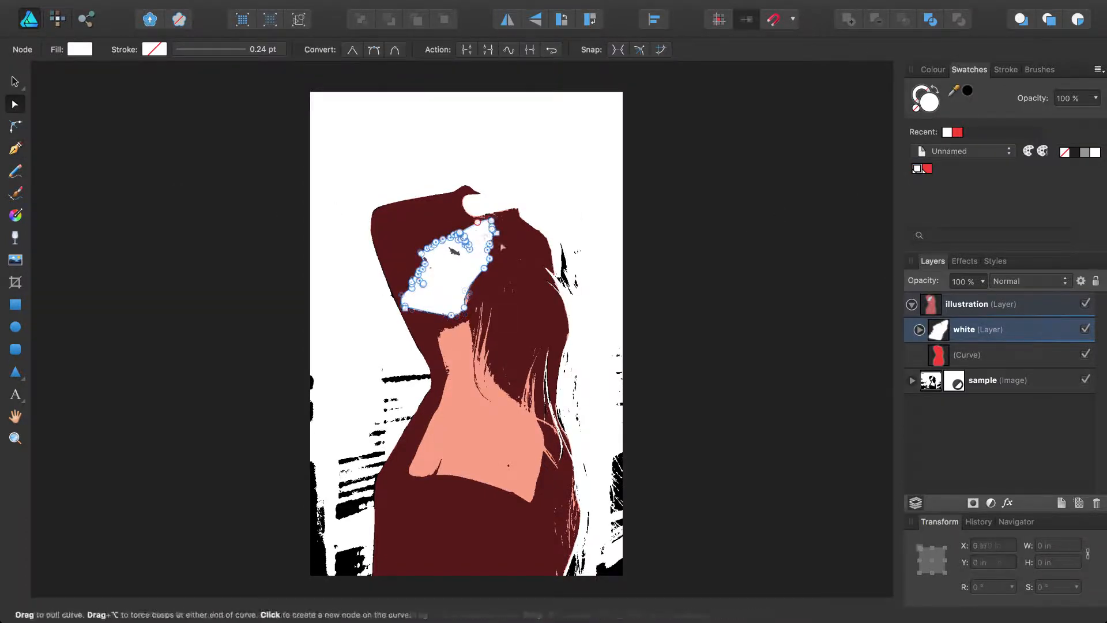
Add a layer named black above the white layer inside the illustration layer.
{"action": "left_click", "coordinate": [1061, 504]}
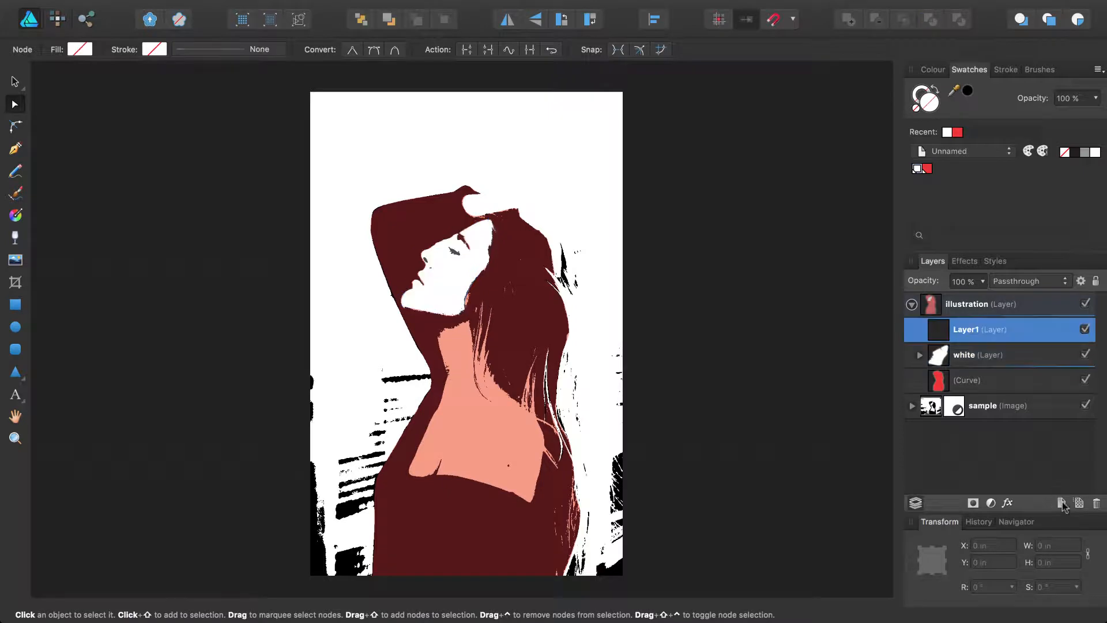
{"action": "double_click", "coordinate": [970, 333]}
{"action": "type", "text": "black"}
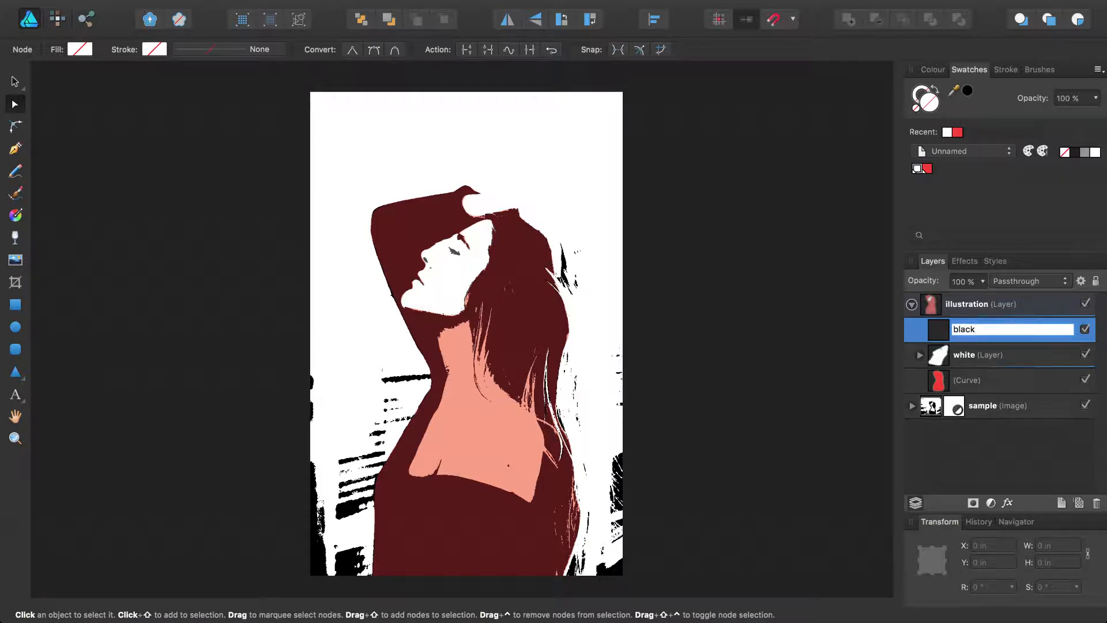
{"action": "key", "text": "Return"}
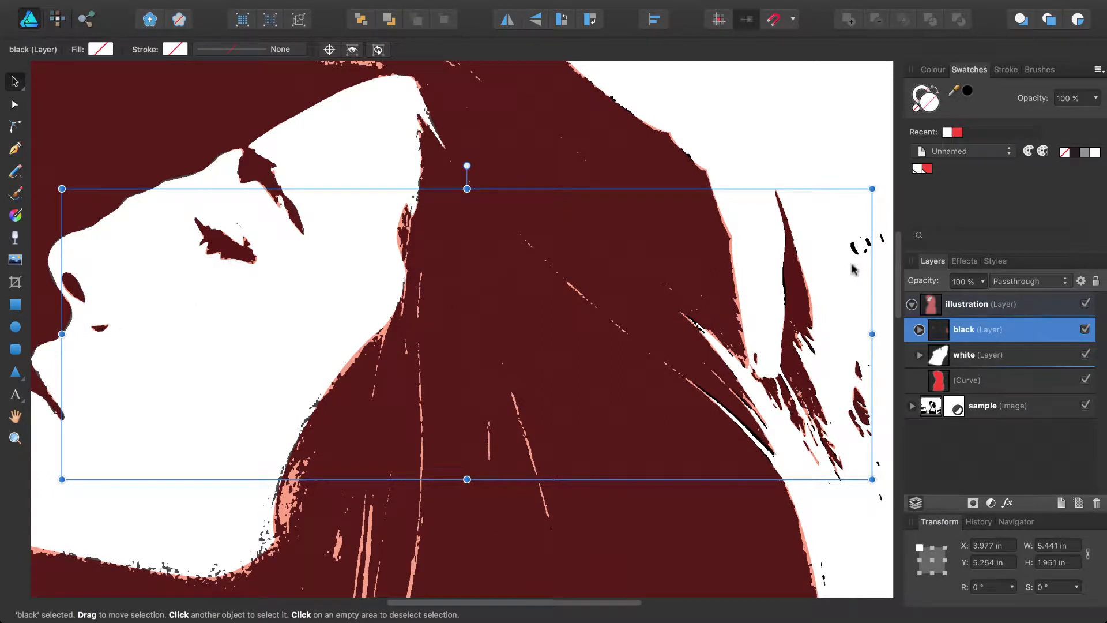
Make the white layer the active layer and clear the selection of its highlight shapes.
{"action": "key", "text": "super+0"}
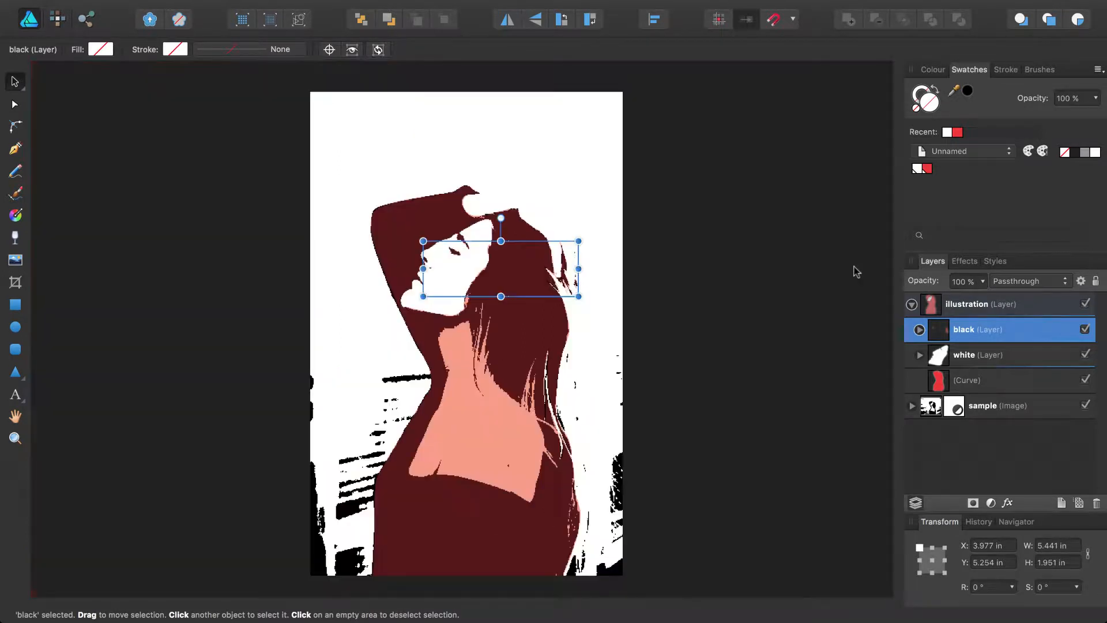
{"action": "left_click", "coordinate": [974, 355]}
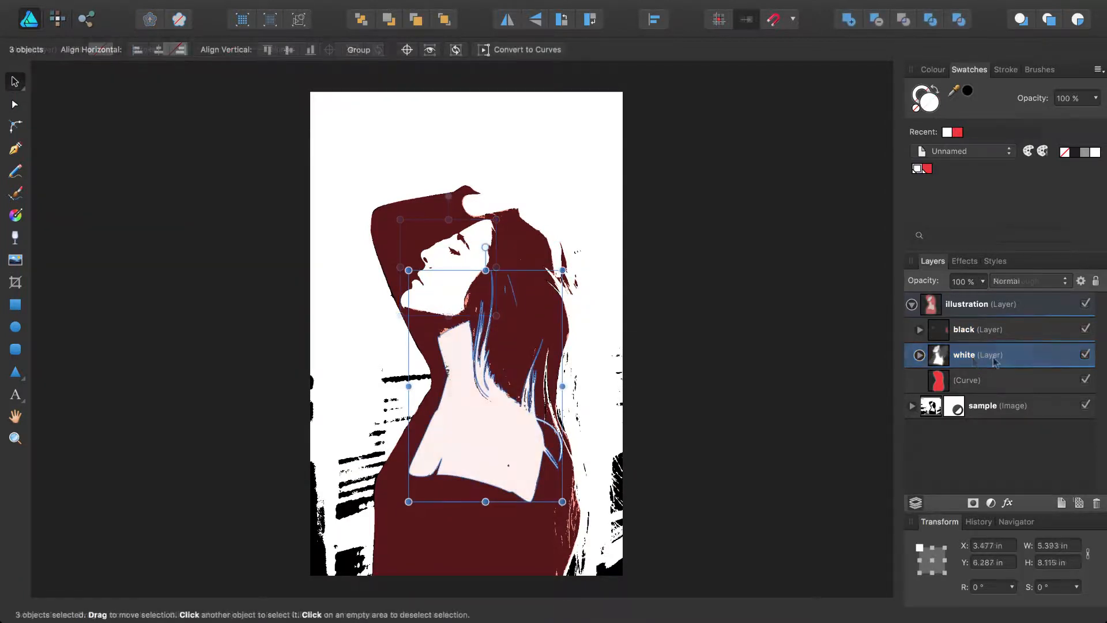
{"action": "key", "text": "super+d"}
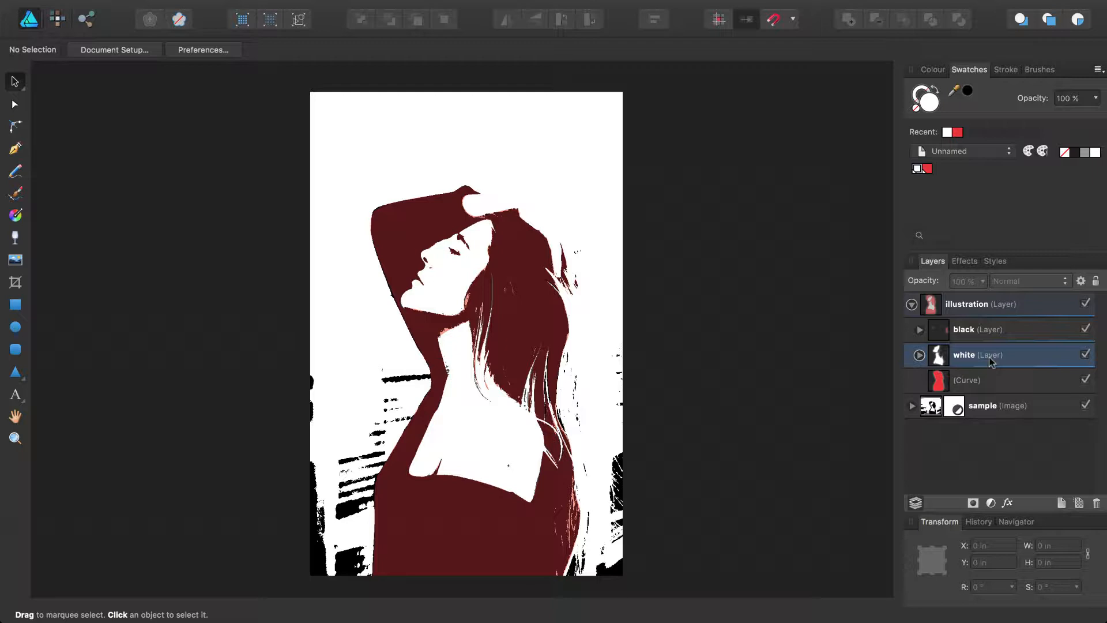
Draw a white background rectangle about 12.35 by 17.88 in covering the page and send it to the back of the illustration layer.
{"action": "left_click", "coordinate": [986, 310]}
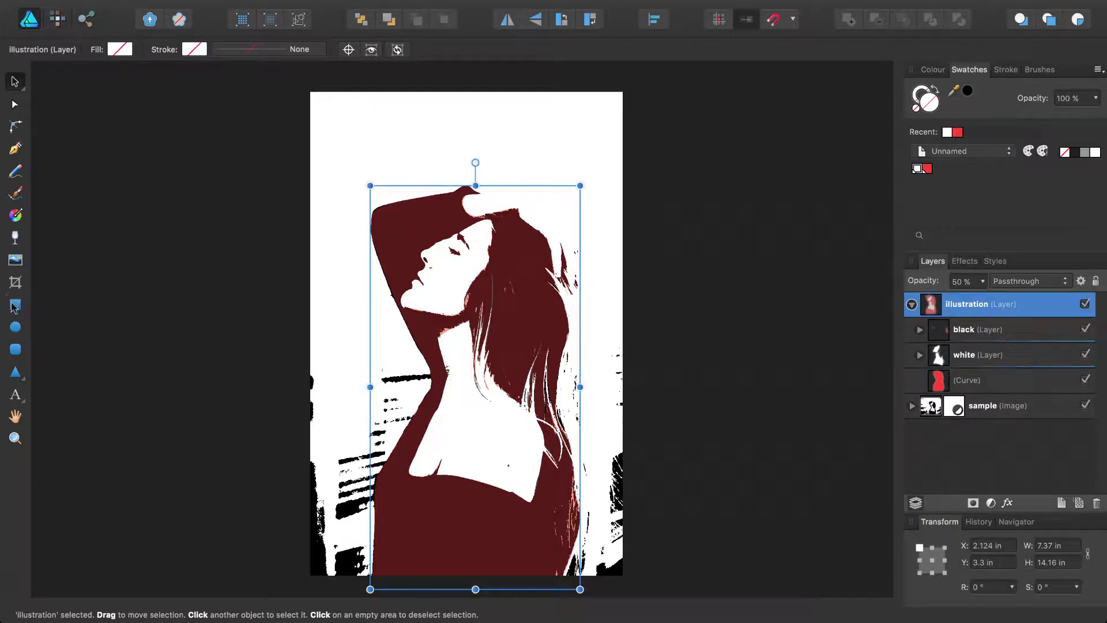
{"action": "left_click", "coordinate": [14, 306]}
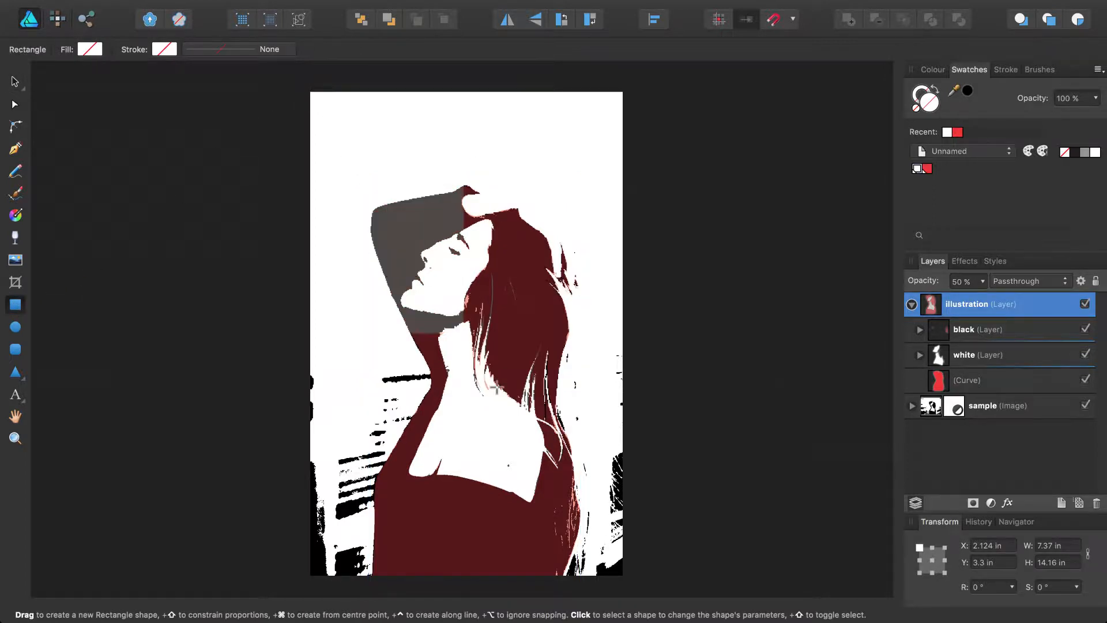
{"action": "left_click_drag", "start_coordinate": [302, 74], "coordinate": [654, 583]}
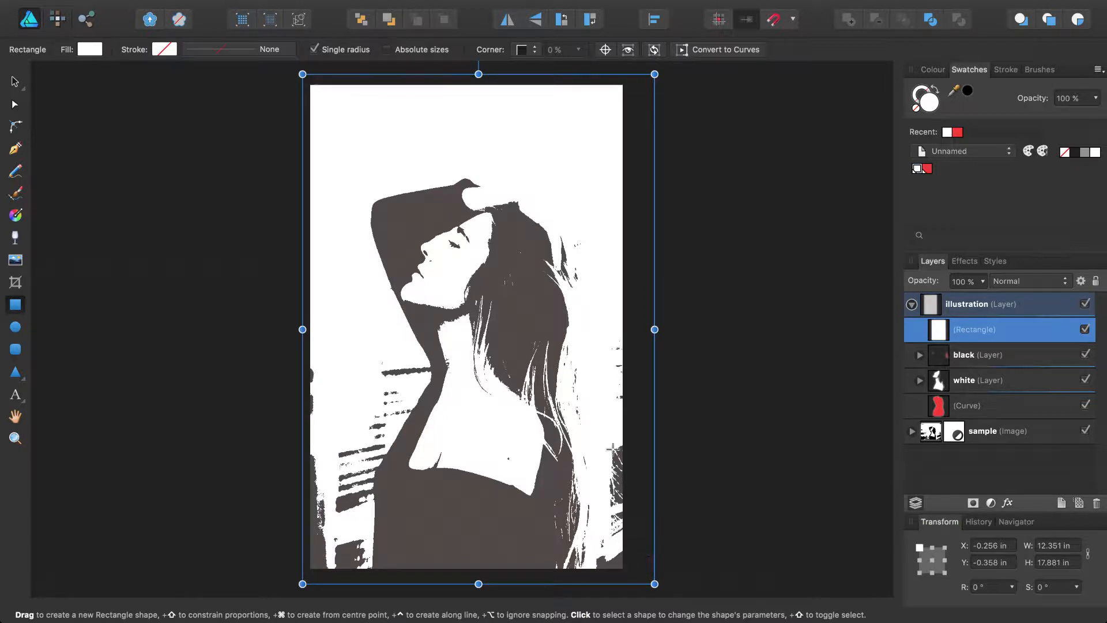
{"action": "left_click", "coordinate": [362, 22]}
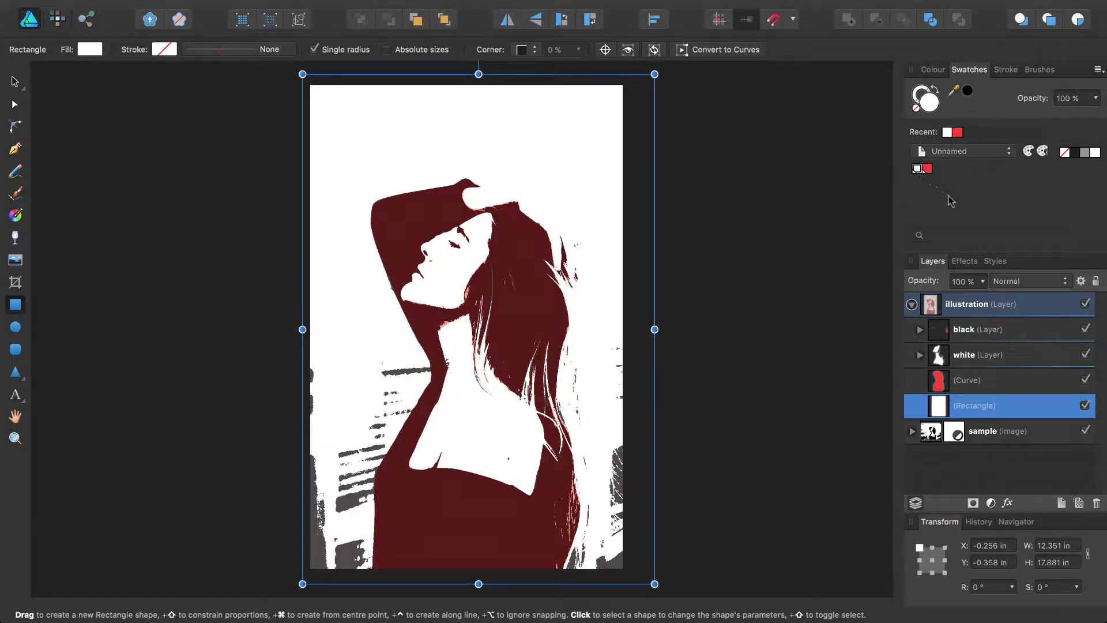
Set the illustration layer's opacity to 100 %.
{"action": "left_click", "coordinate": [983, 306]}
{"action": "left_click", "coordinate": [983, 282]}
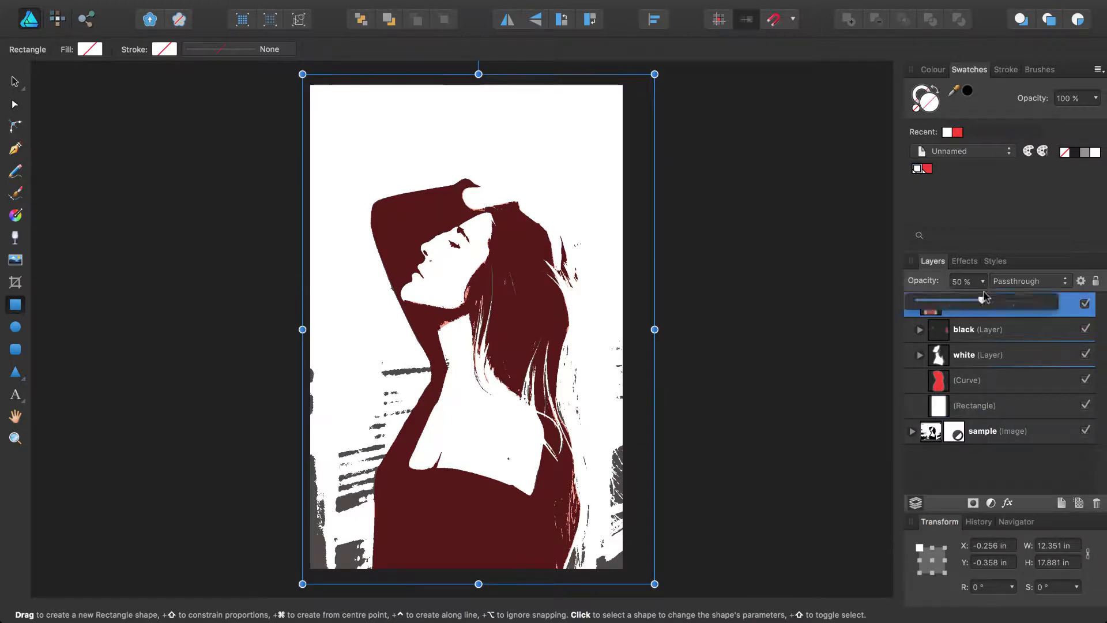
{"action": "left_click_drag", "start_coordinate": [984, 304], "coordinate": [1102, 306]}
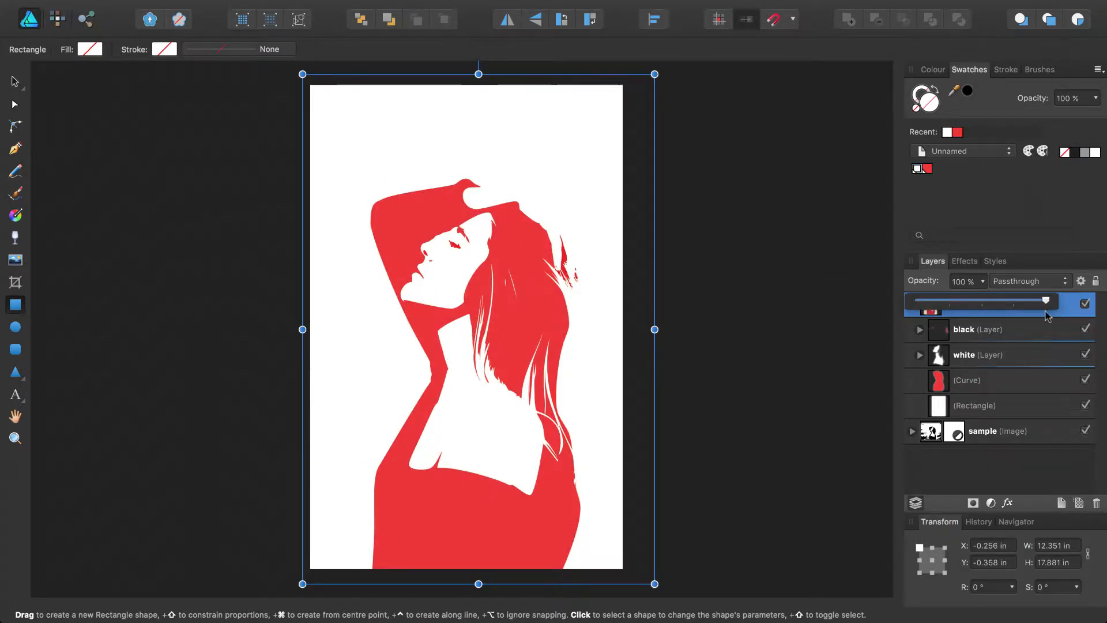
{"action": "left_click", "coordinate": [1062, 313]}
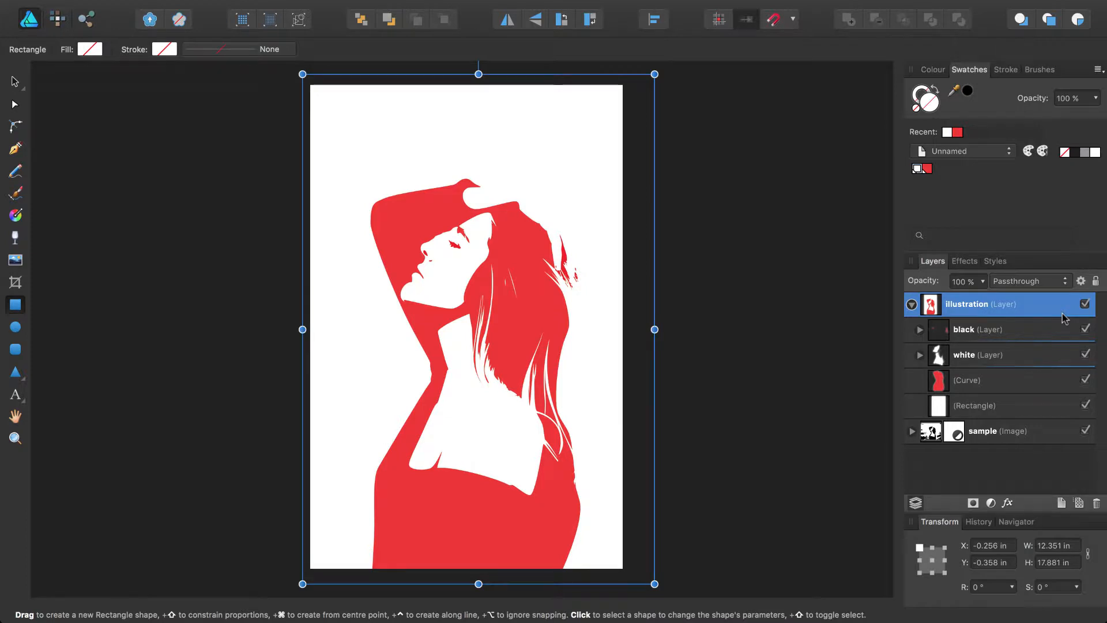
Change the red global colour to a dark navy using CMYK values C 60, M 0, Y 0, K 100.
{"action": "key", "text": "v"}
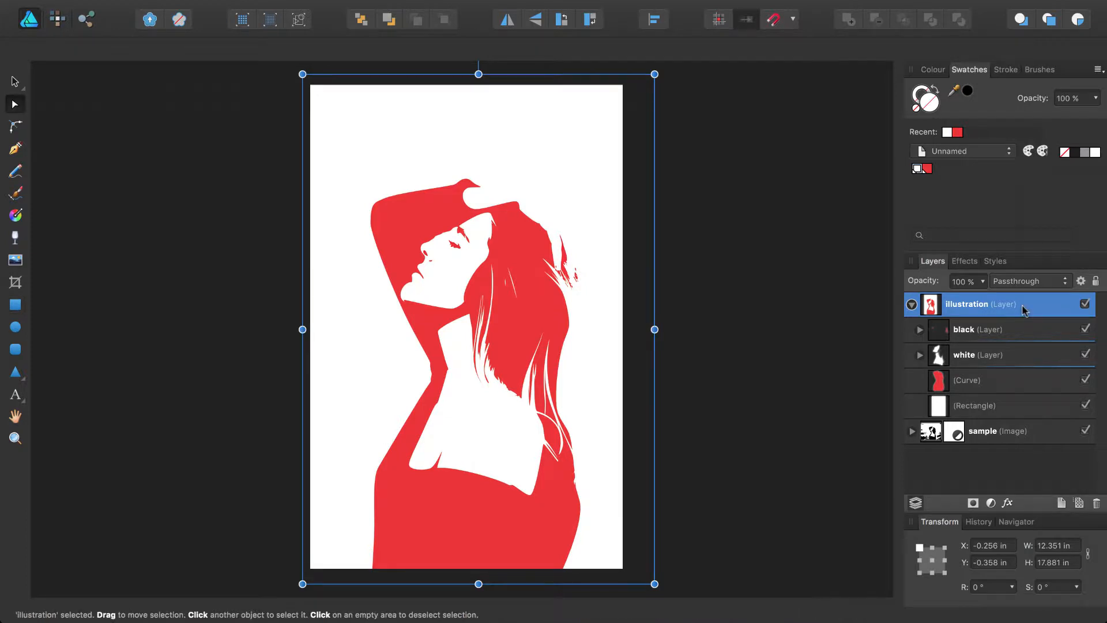
{"action": "right_click", "coordinate": [929, 169]}
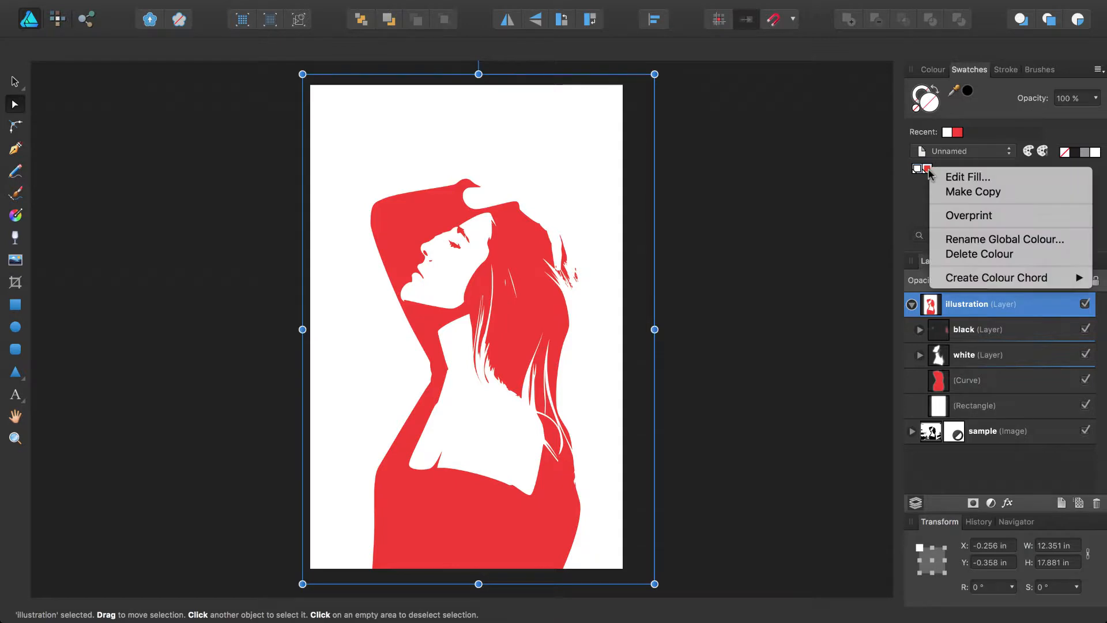
{"action": "left_click", "coordinate": [967, 177]}
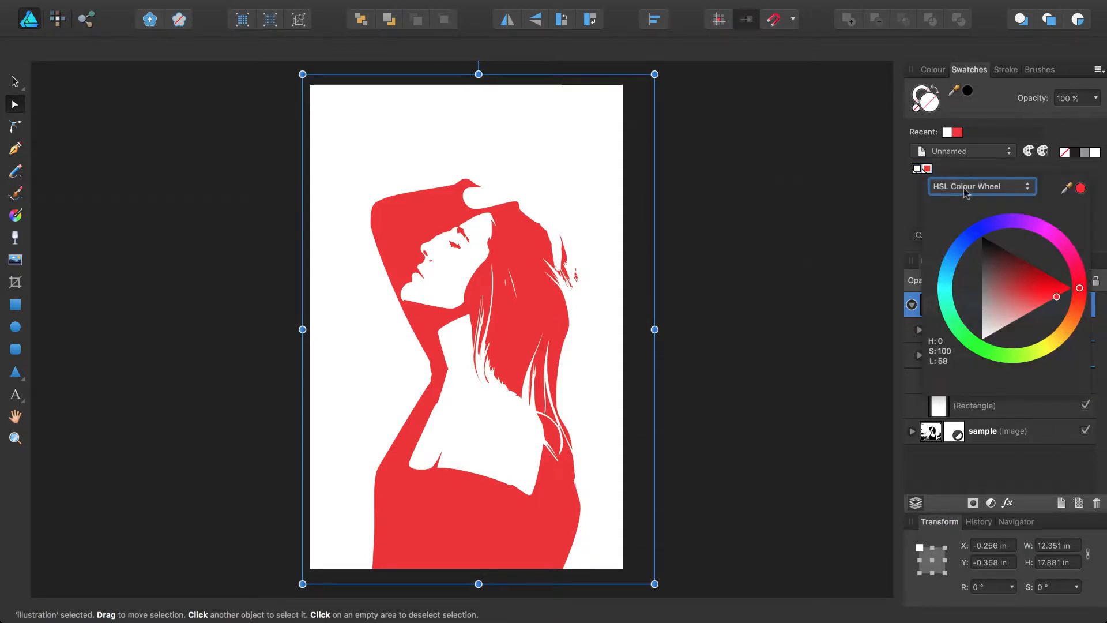
{"action": "left_click", "coordinate": [984, 186]}
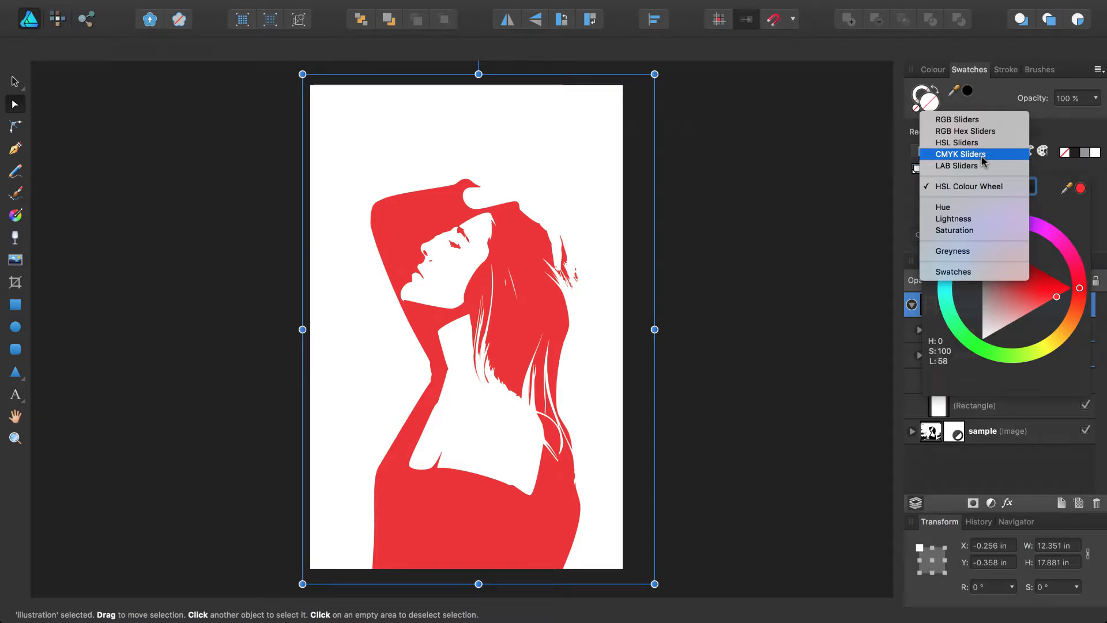
{"action": "left_click", "coordinate": [983, 161]}
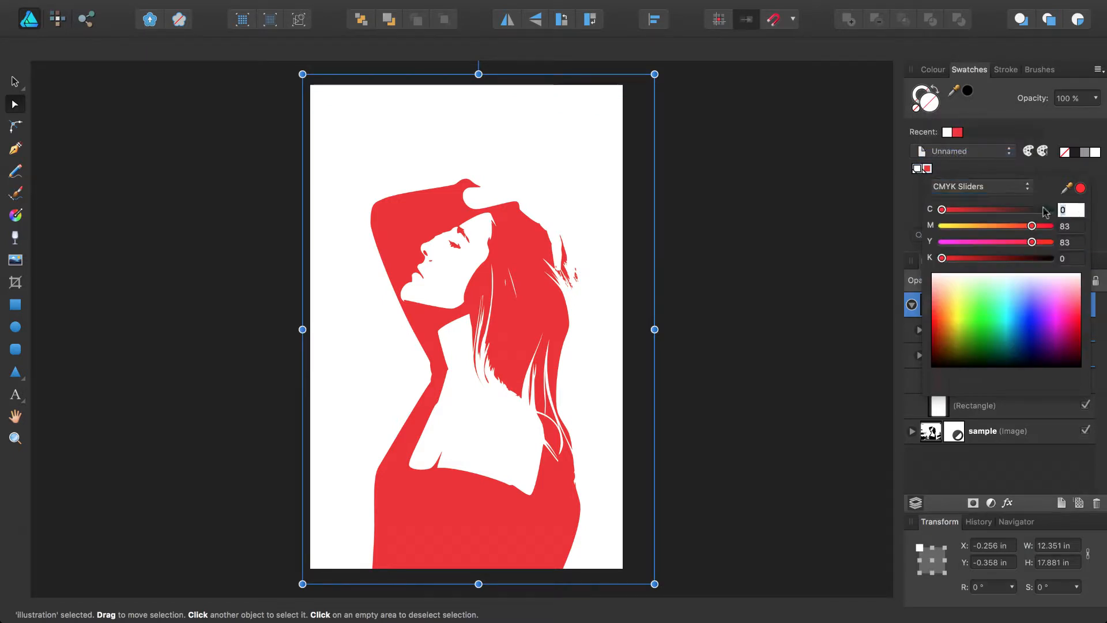
{"action": "type", "text": "60"}
{"action": "key", "text": "Tab"}
{"action": "type", "text": "0"}
{"action": "key", "text": "Tab"}
{"action": "type", "text": "0"}
{"action": "key", "text": "Tab"}
{"action": "type", "text": "100"}
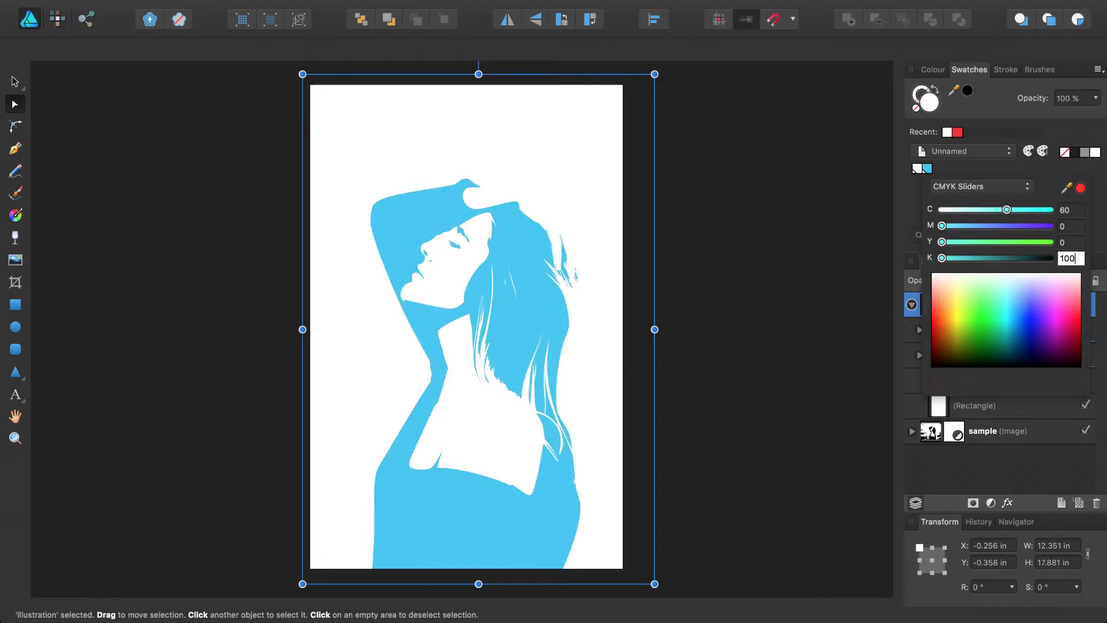
{"action": "key", "text": "Return"}
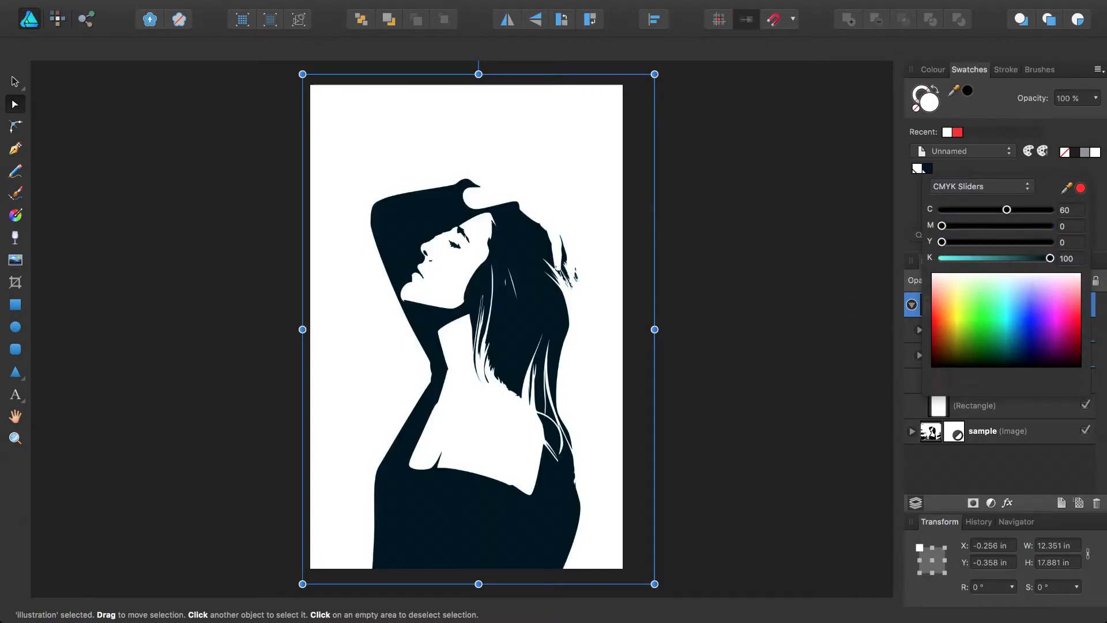
{"action": "left_click", "coordinate": [1007, 168]}
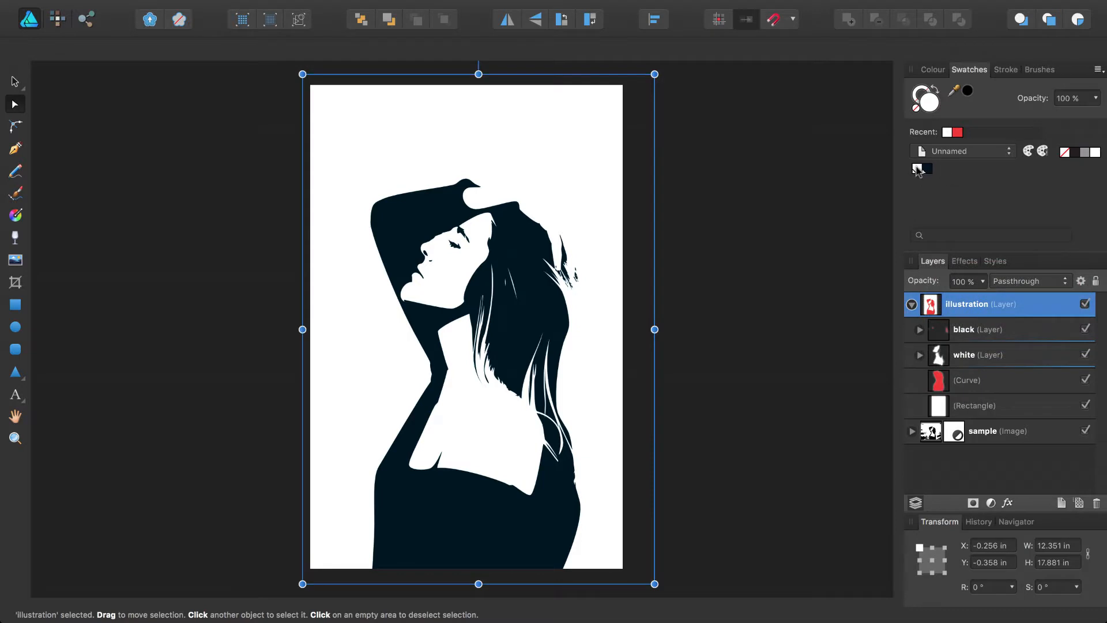
Tint the white global colour cream by setting its CMYK yellow to 10, and deselect the illustration.
{"action": "right_click", "coordinate": [916, 169]}
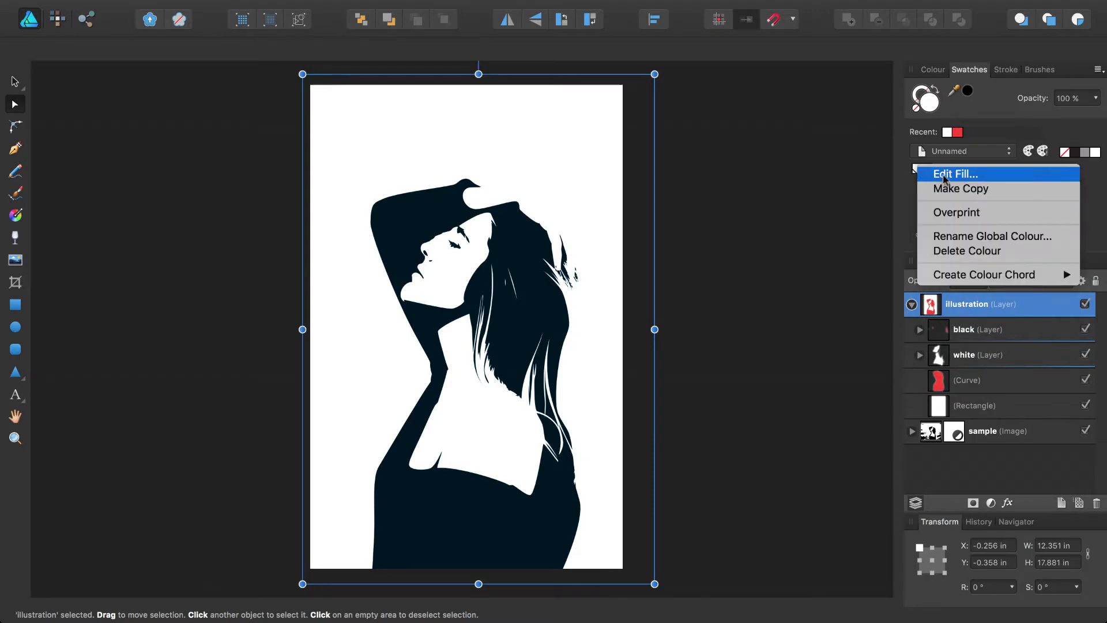
{"action": "left_click", "coordinate": [945, 175]}
{"action": "left_click", "coordinate": [1060, 242]}
{"action": "type", "text": "10"}
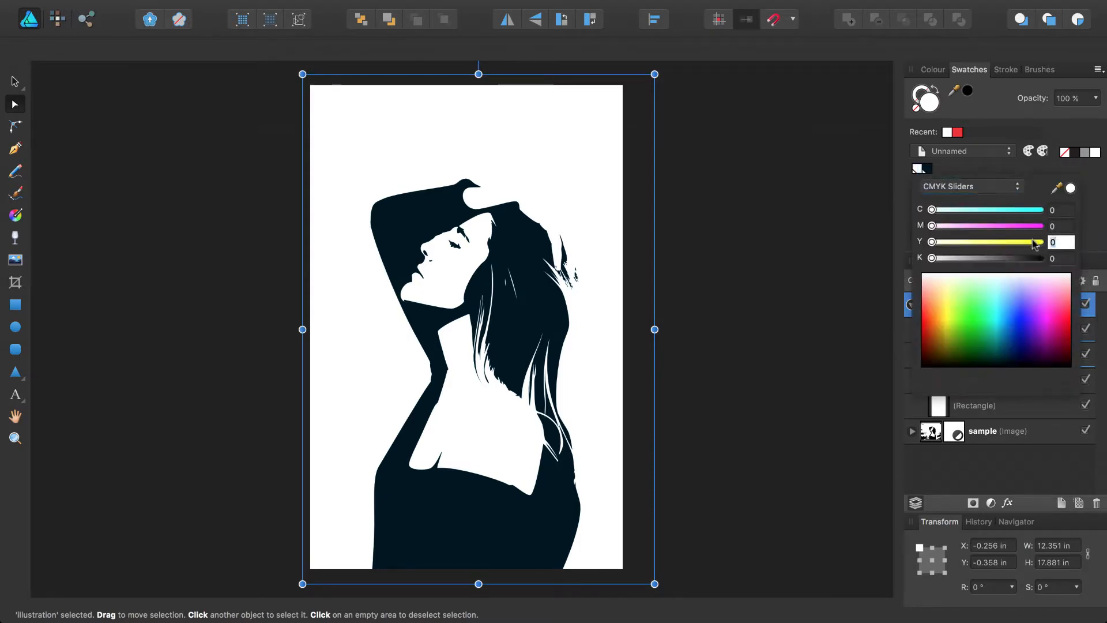
{"action": "key", "text": "Return"}
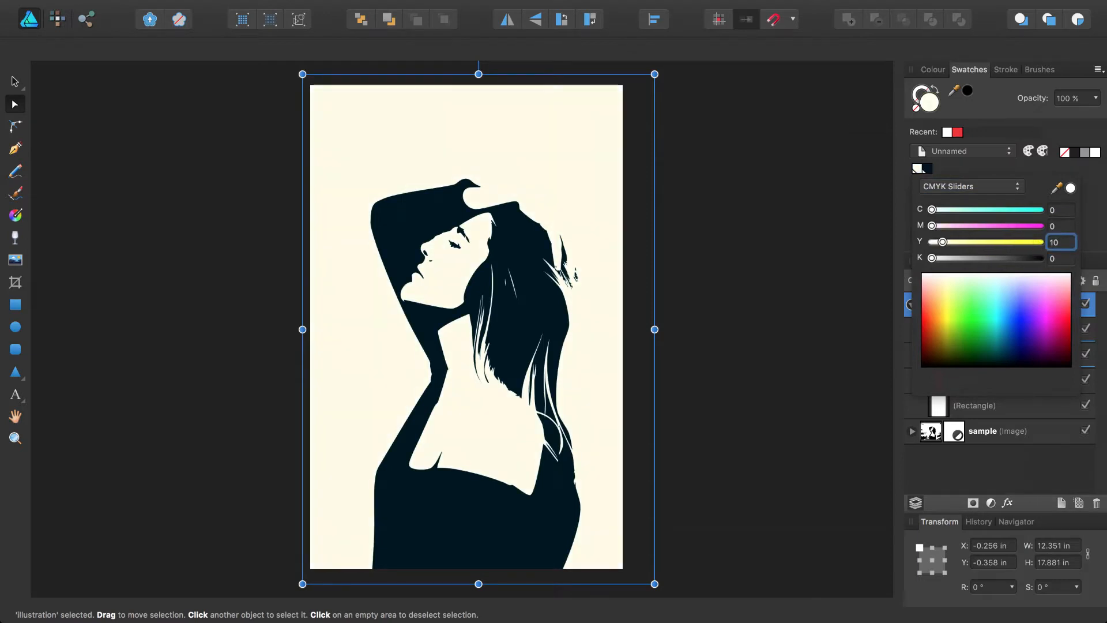
{"action": "left_click", "coordinate": [1096, 222]}
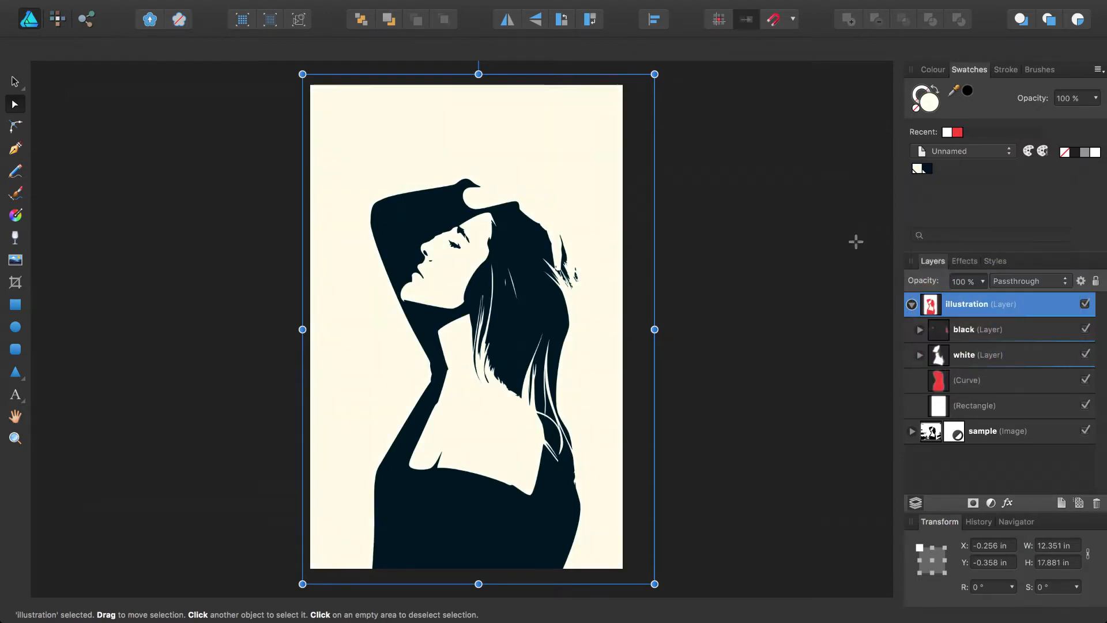
{"action": "left_click", "coordinate": [838, 248]}
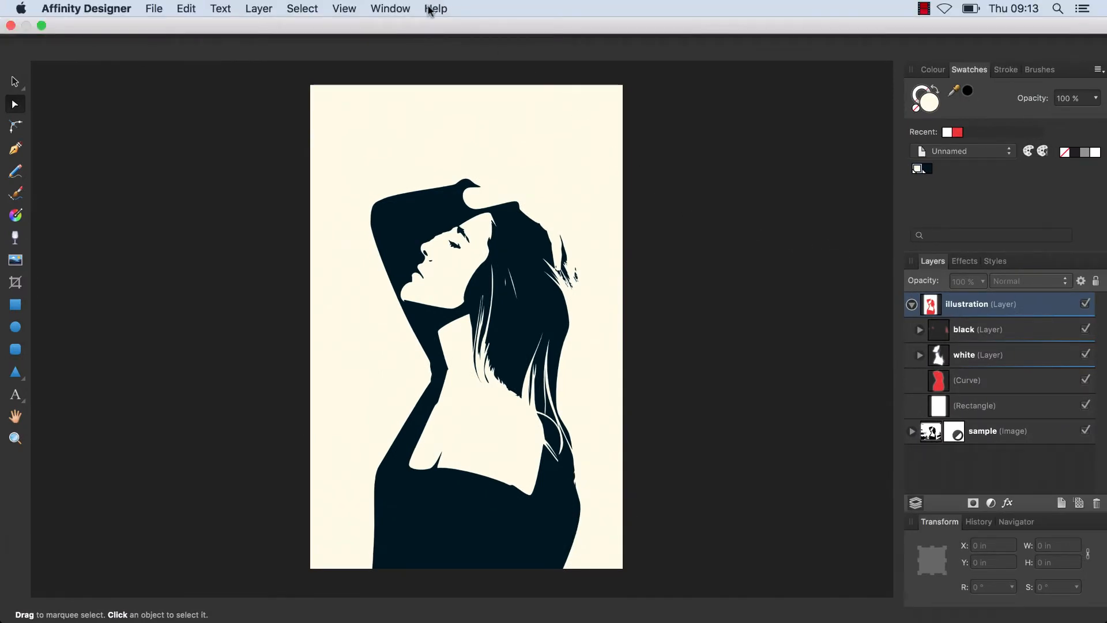
{"action": "left_click", "coordinate": [429, 9]}
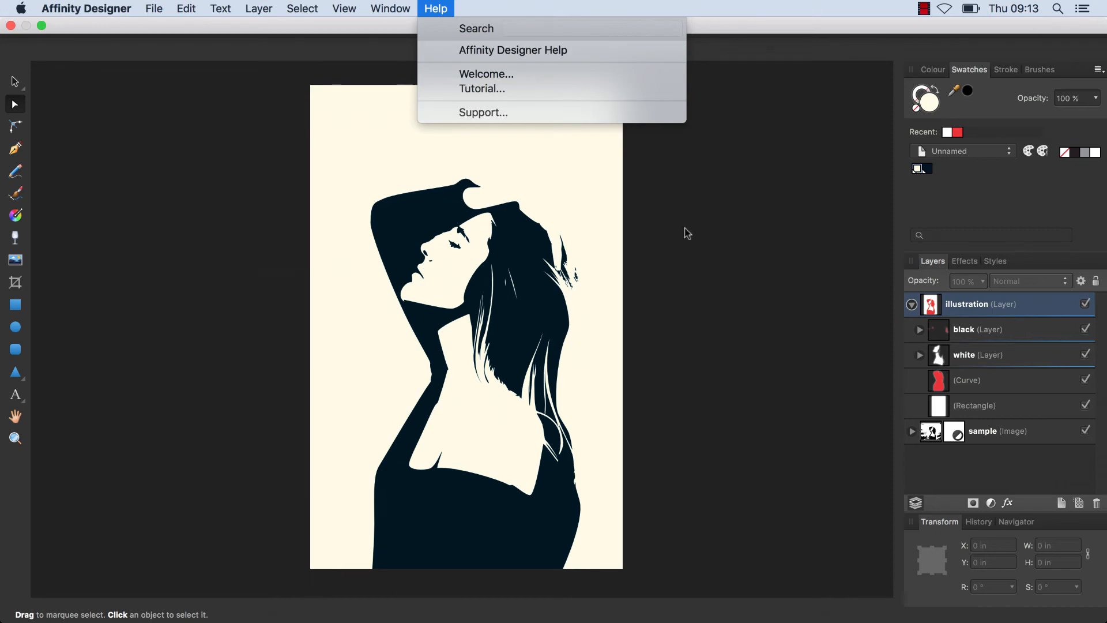
{"action": "left_click", "coordinate": [704, 230]}
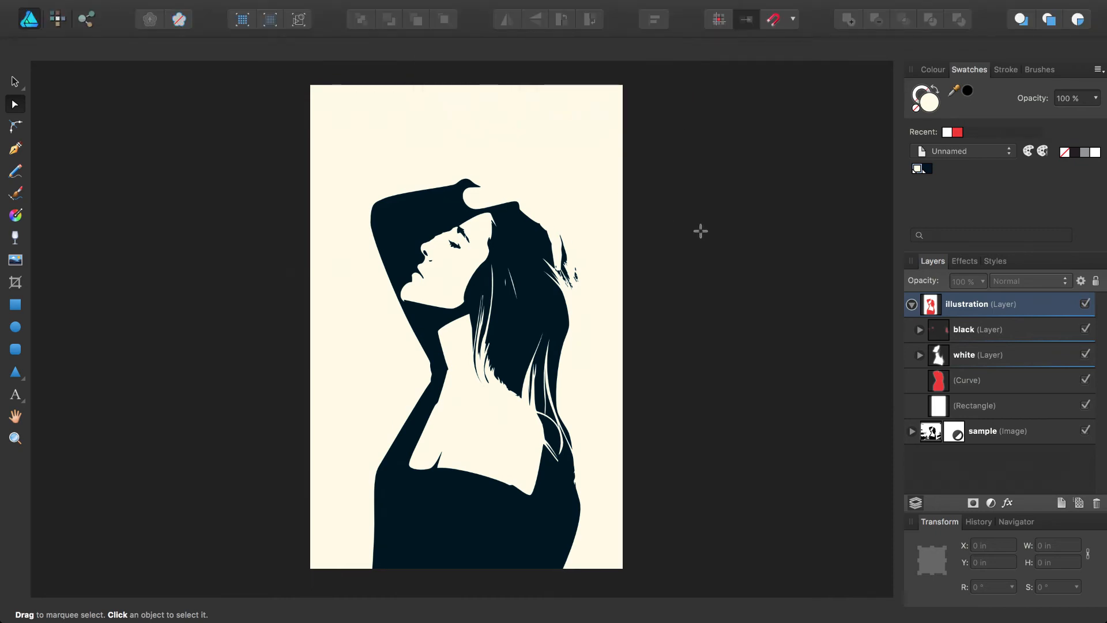